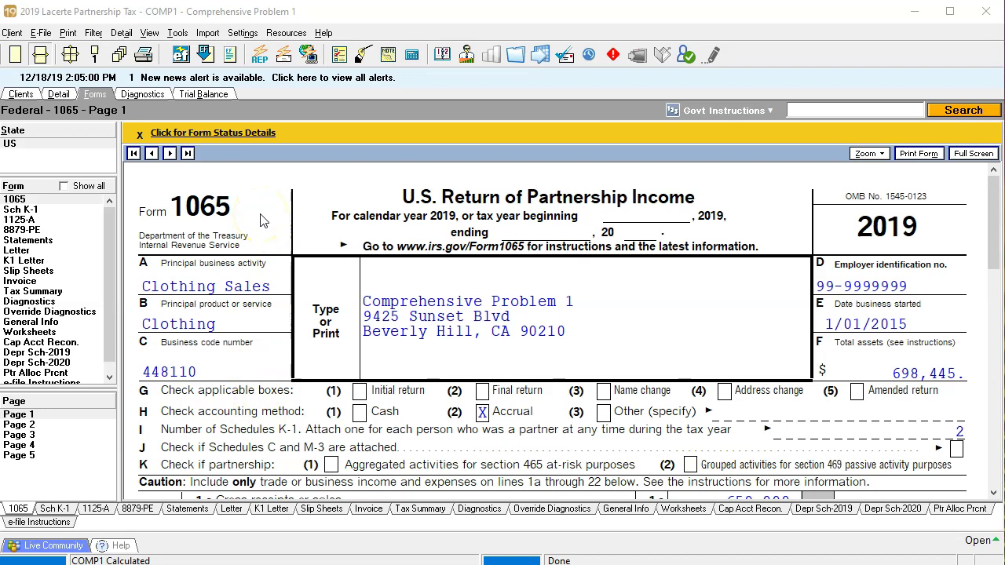
Check off the 355,278 ordinary business income on line 22 of Form 1065 page 1.
{"action": "scroll", "coordinate": [444, 420], "scroll_direction": "down", "scroll_amount": 5}
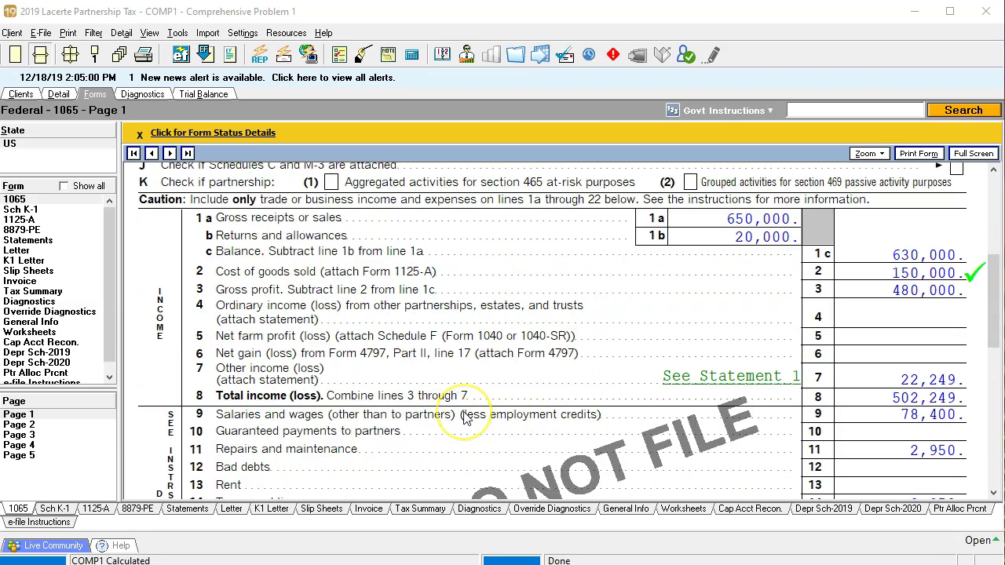
{"action": "scroll", "coordinate": [451, 420], "scroll_direction": "down", "scroll_amount": 3}
{"action": "scroll", "coordinate": [464, 416], "scroll_direction": "down", "scroll_amount": 2}
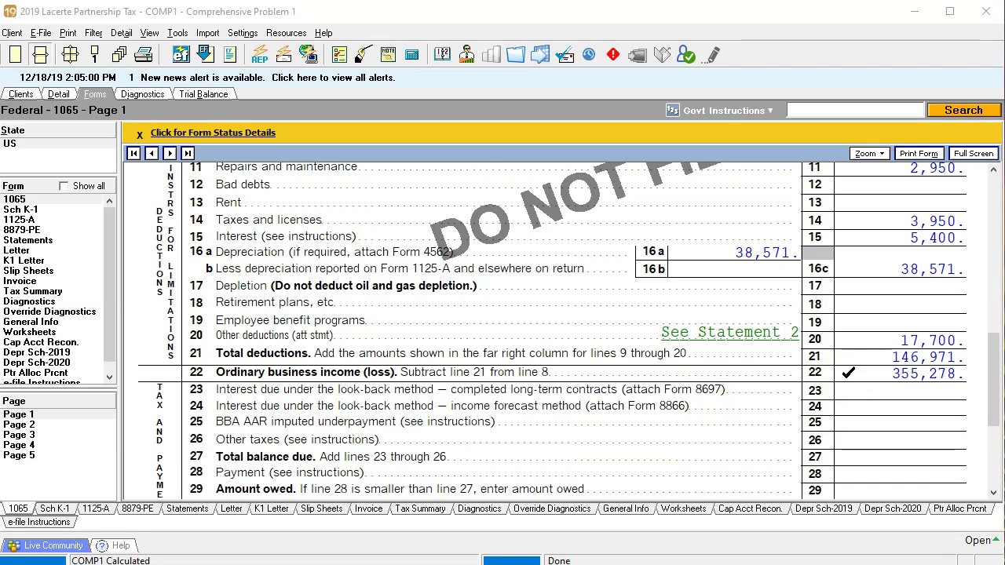
{"action": "left_click", "coordinate": [848, 374]}
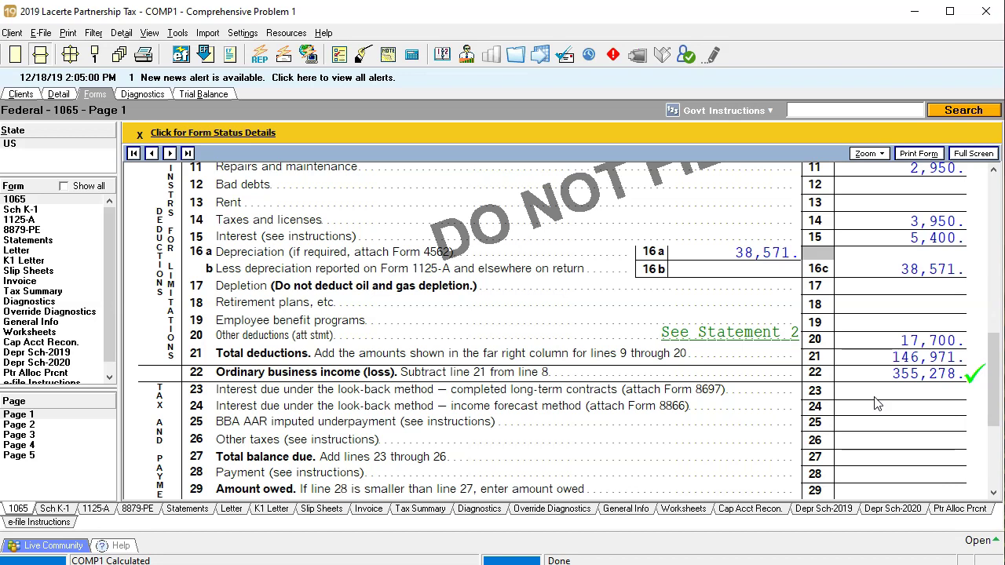
On page 5 Schedule L, tick year-end total assets 698,445, liabilities and capital 848,445, and capital 752,945.
{"action": "left_click", "coordinate": [33, 457]}
{"action": "scroll", "coordinate": [487, 365], "scroll_direction": "down", "scroll_amount": 5}
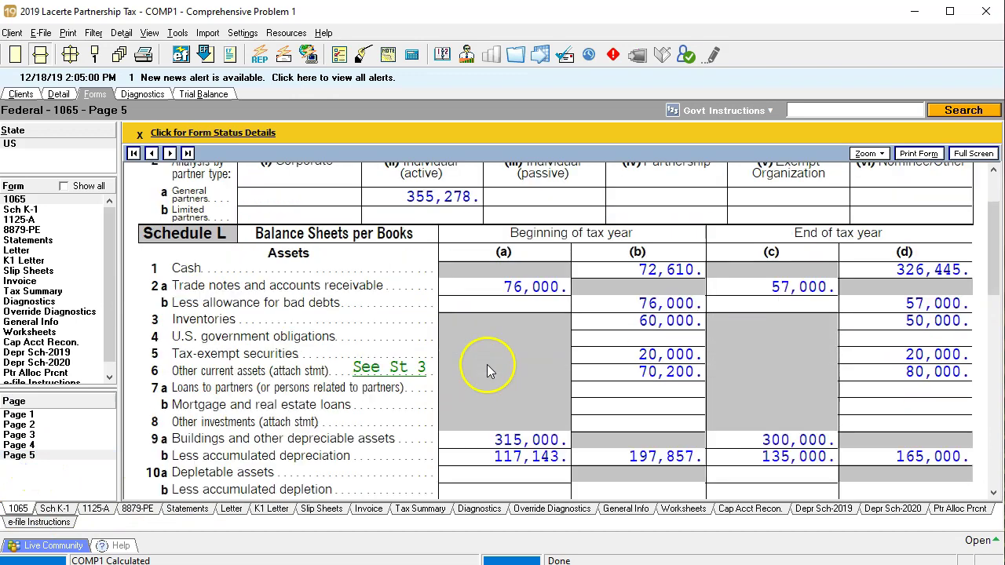
{"action": "scroll", "coordinate": [487, 369], "scroll_direction": "down", "scroll_amount": 4}
{"action": "scroll", "coordinate": [488, 371], "scroll_direction": "up", "scroll_amount": 2}
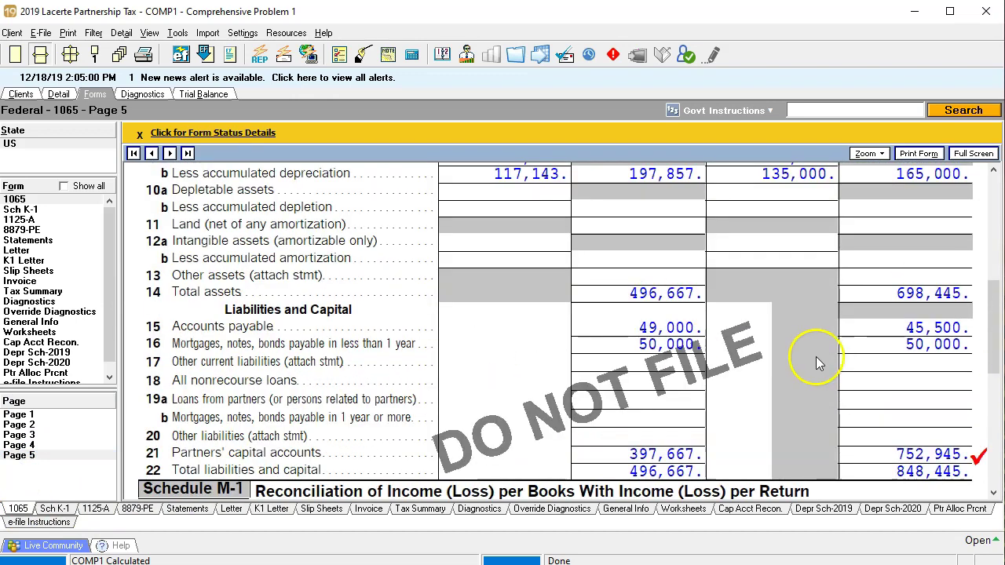
{"action": "left_click", "coordinate": [870, 289]}
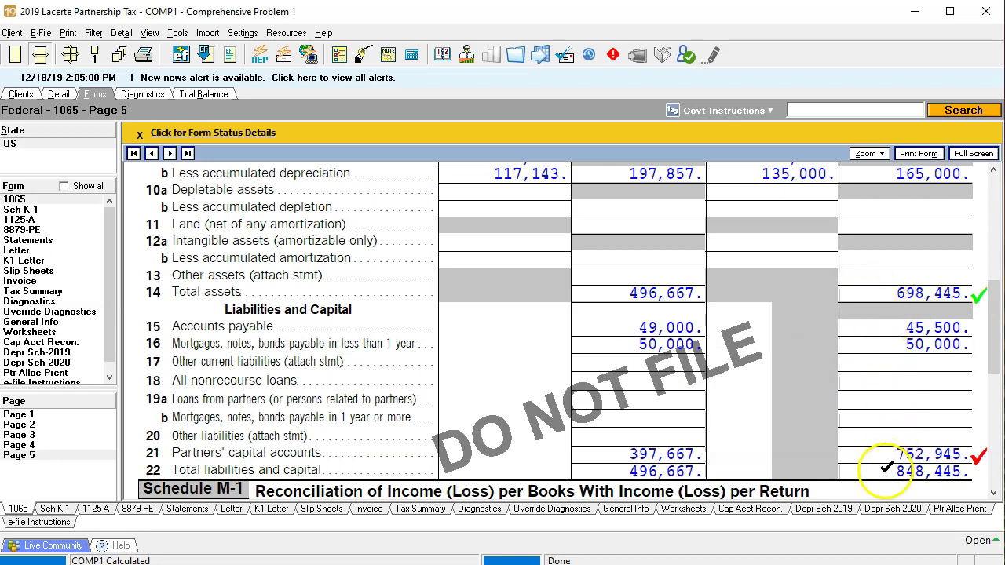
{"action": "left_click", "coordinate": [884, 468]}
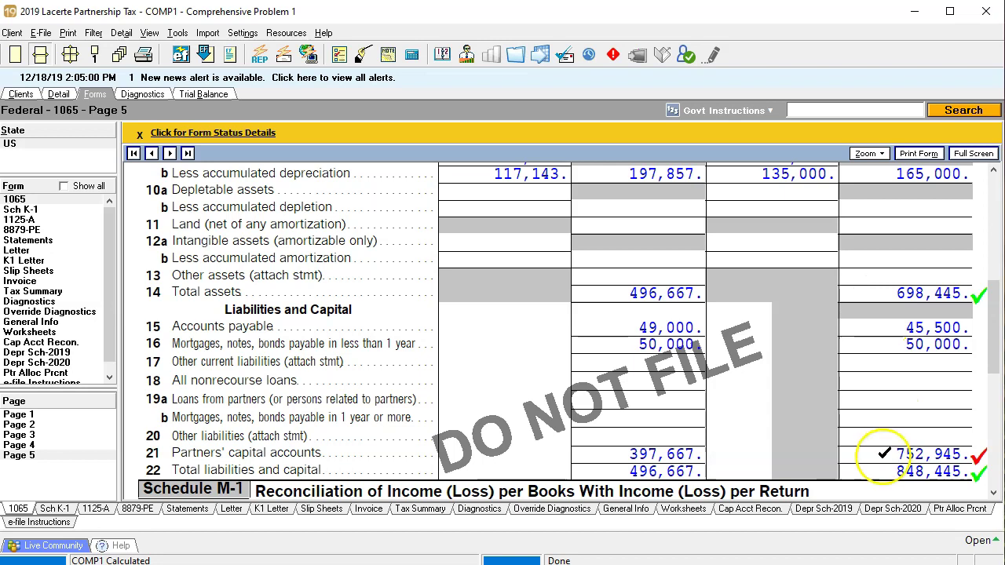
{"action": "left_click", "coordinate": [884, 453]}
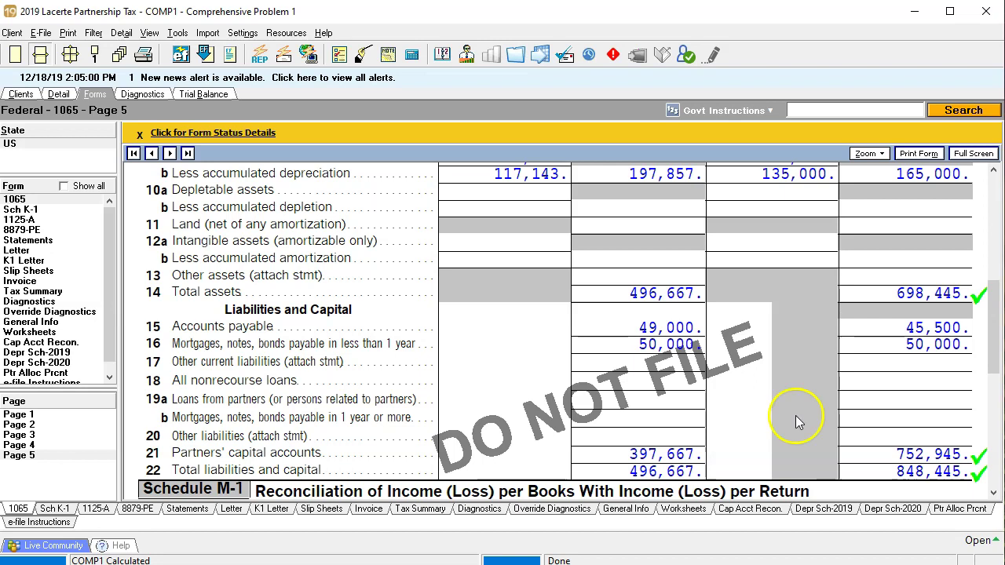
{"action": "left_click", "coordinate": [58, 94]}
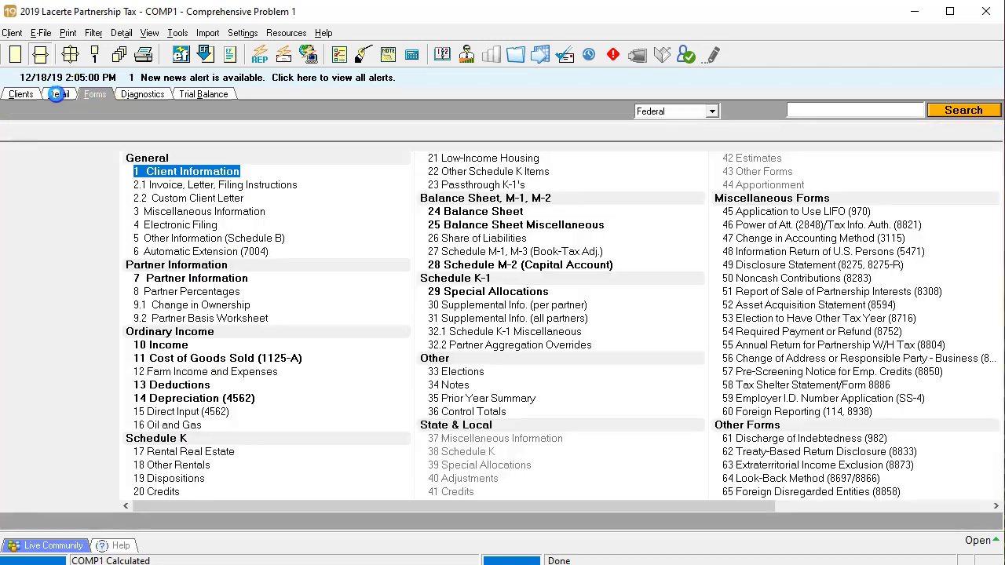
{"action": "left_click", "coordinate": [284, 134]}
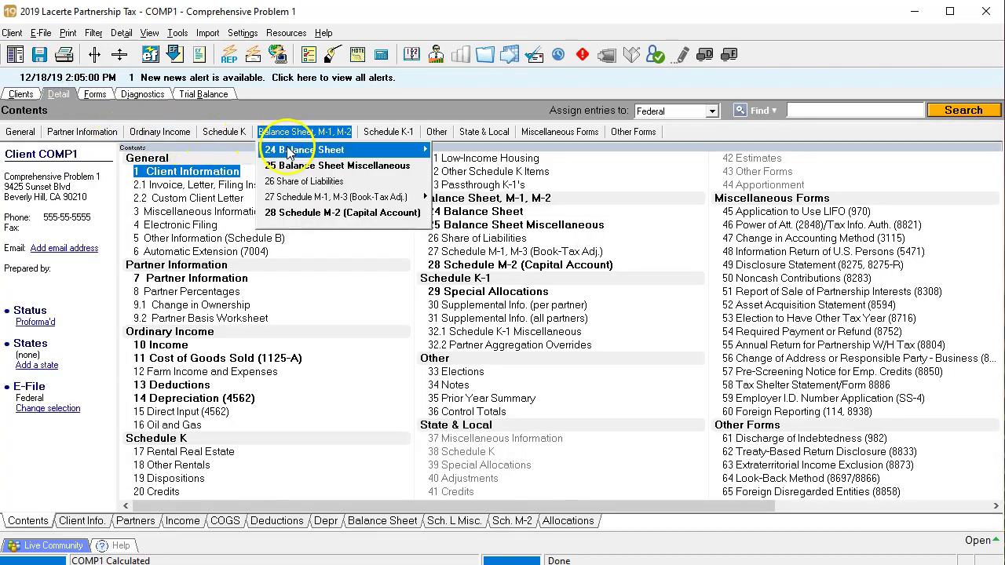
{"action": "left_click", "coordinate": [305, 131]}
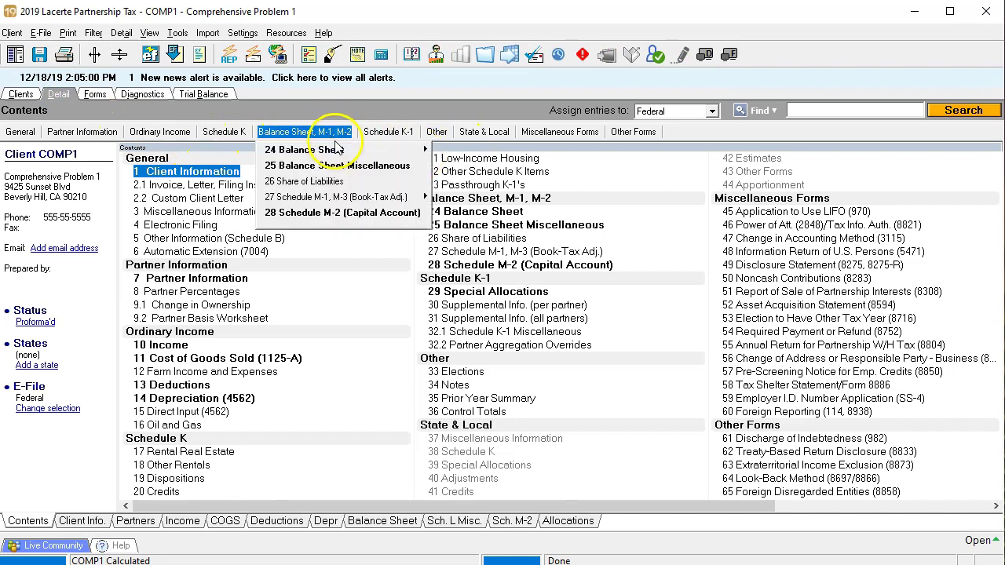
{"action": "mouse_move", "coordinate": [329, 151]}
{"action": "left_click", "coordinate": [444, 153]}
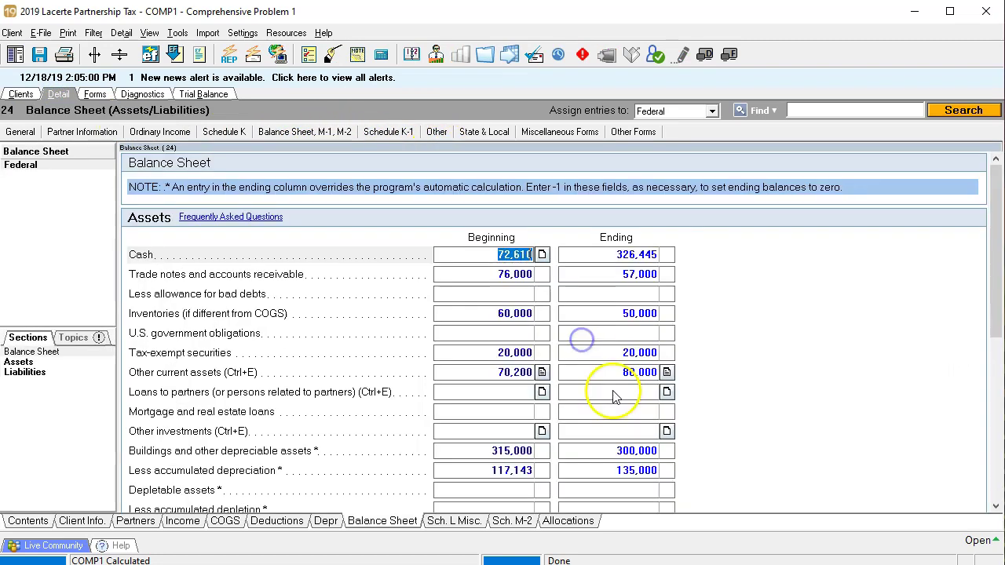
{"action": "scroll", "coordinate": [724, 329], "scroll_direction": "down", "scroll_amount": 3}
{"action": "scroll", "coordinate": [724, 330], "scroll_direction": "down", "scroll_amount": 4}
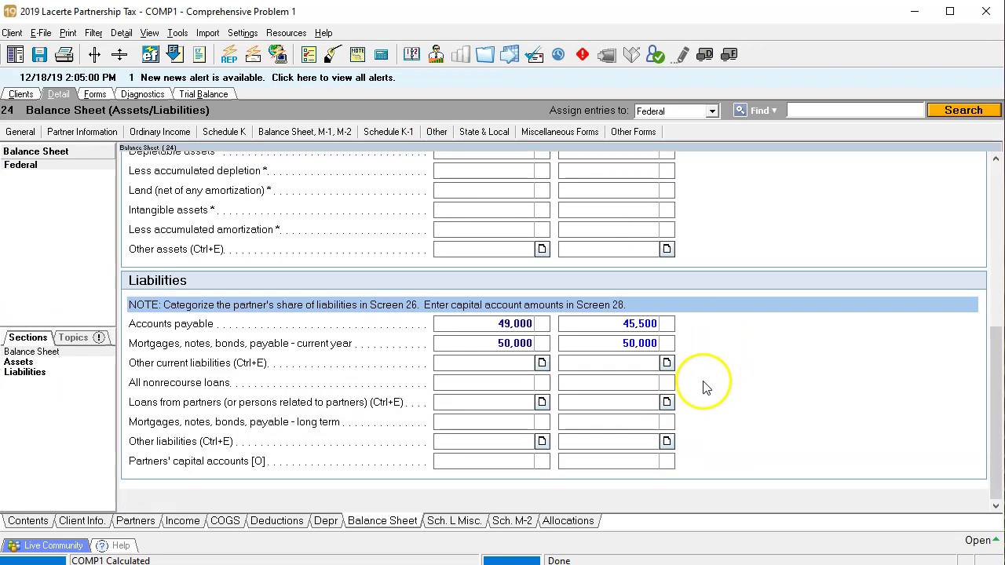
{"action": "left_click", "coordinate": [645, 464]}
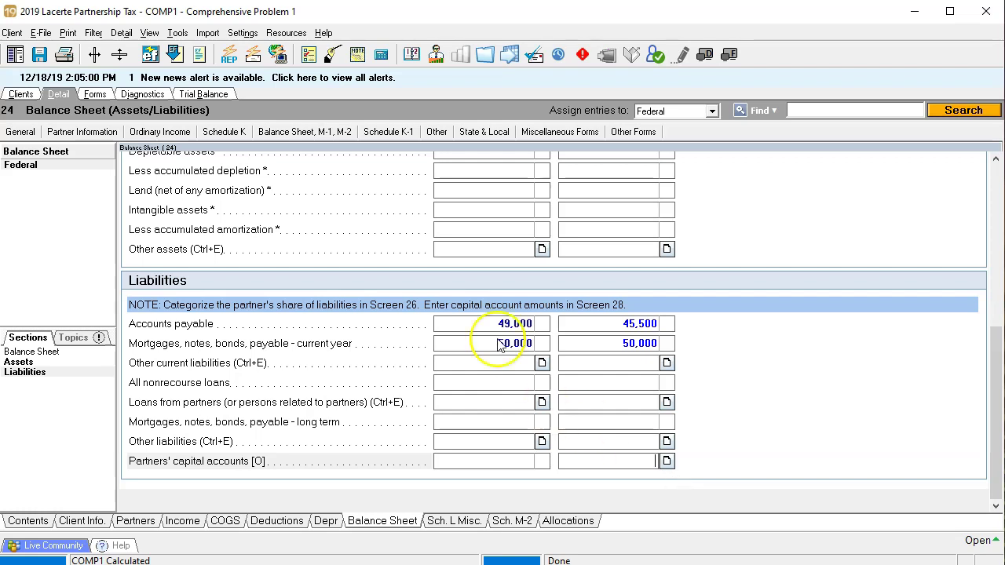
{"action": "left_click", "coordinate": [104, 93]}
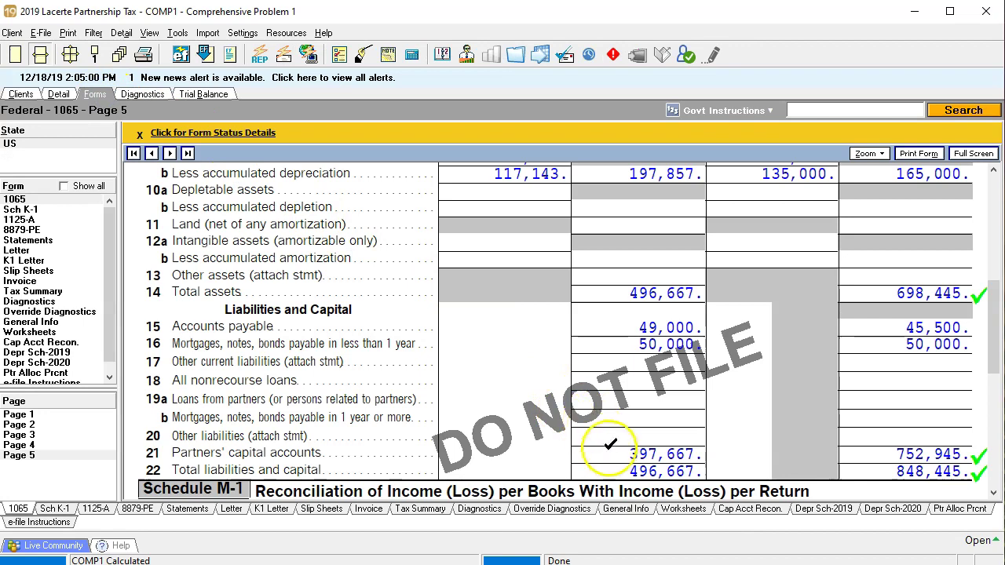
{"action": "scroll", "coordinate": [613, 453], "scroll_direction": "down", "scroll_amount": 3}
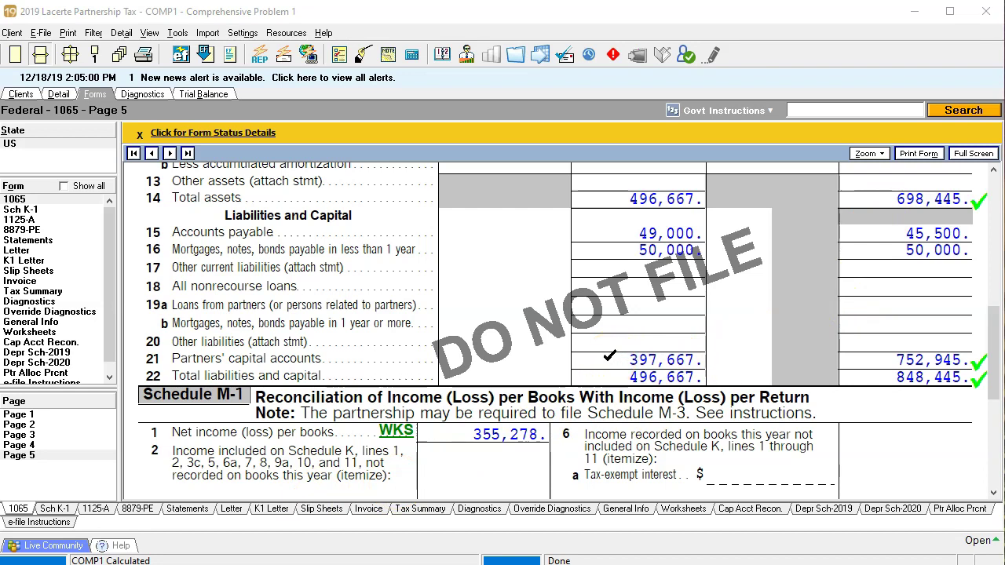
In Calculator, add beginning capital 397,667 and ordinary business income 355,278.
{"action": "key", "text": "XF86Calculator"}
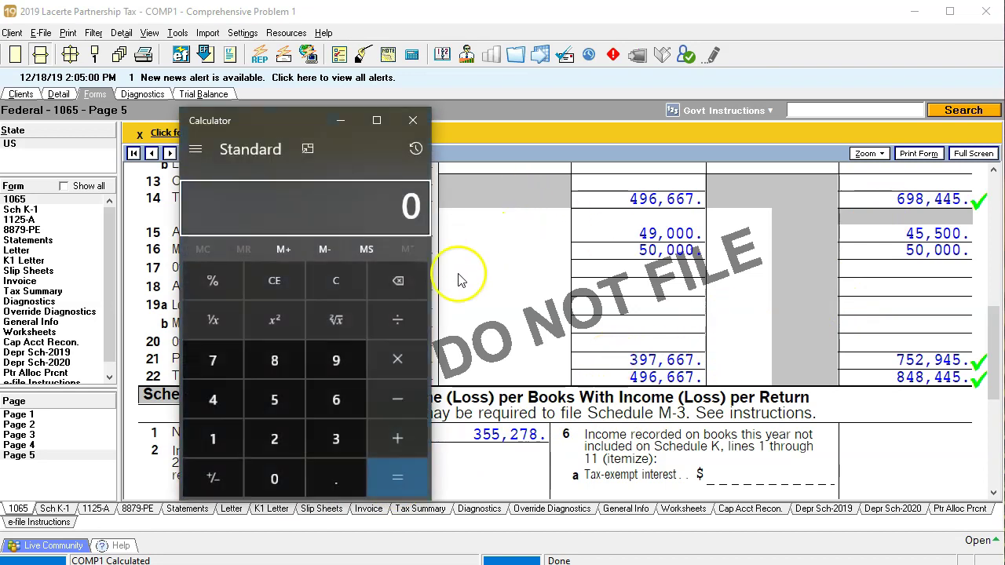
{"action": "type", "text": "397667"}
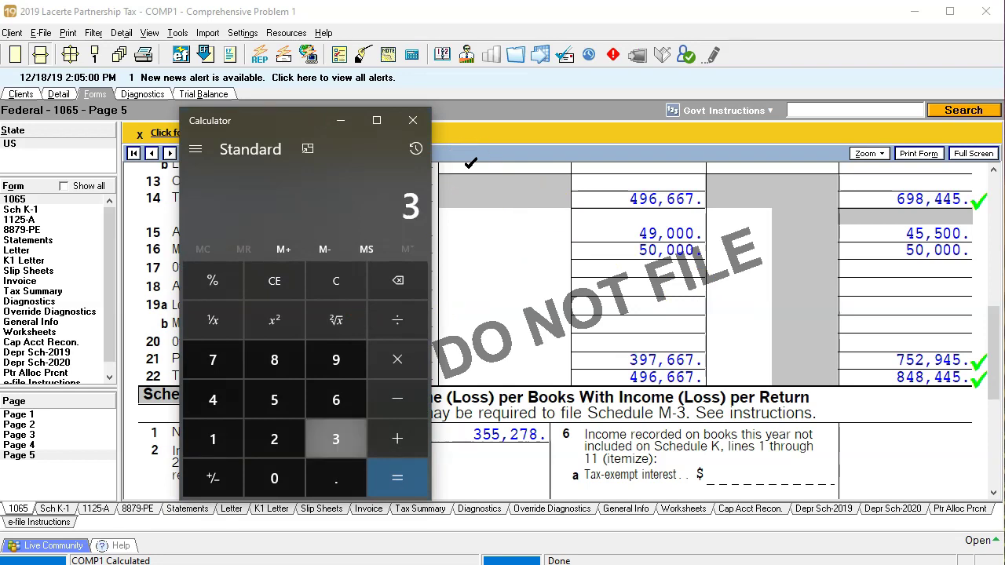
{"action": "key", "text": "plus"}
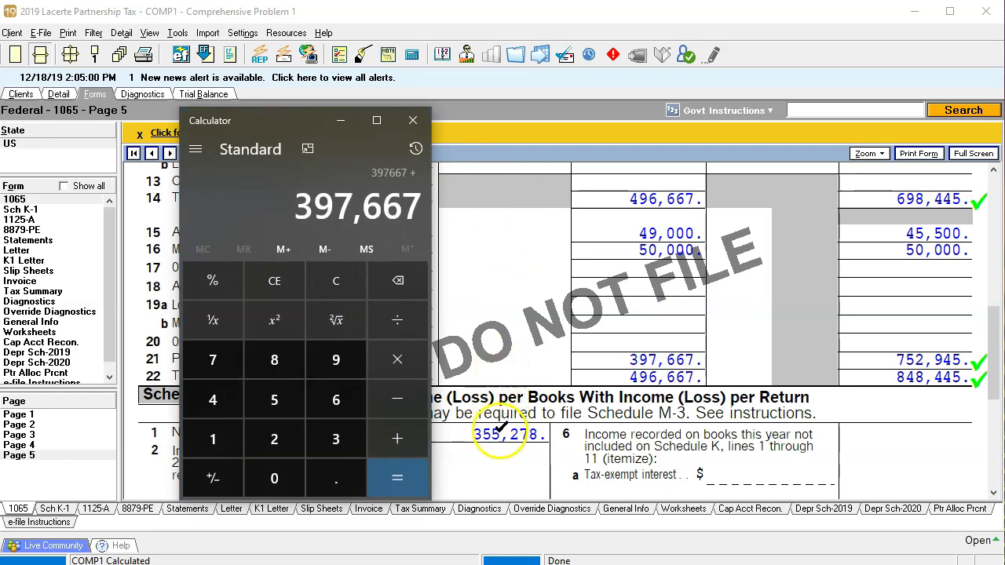
{"action": "type", "text": "355278"}
{"action": "key", "text": "Return"}
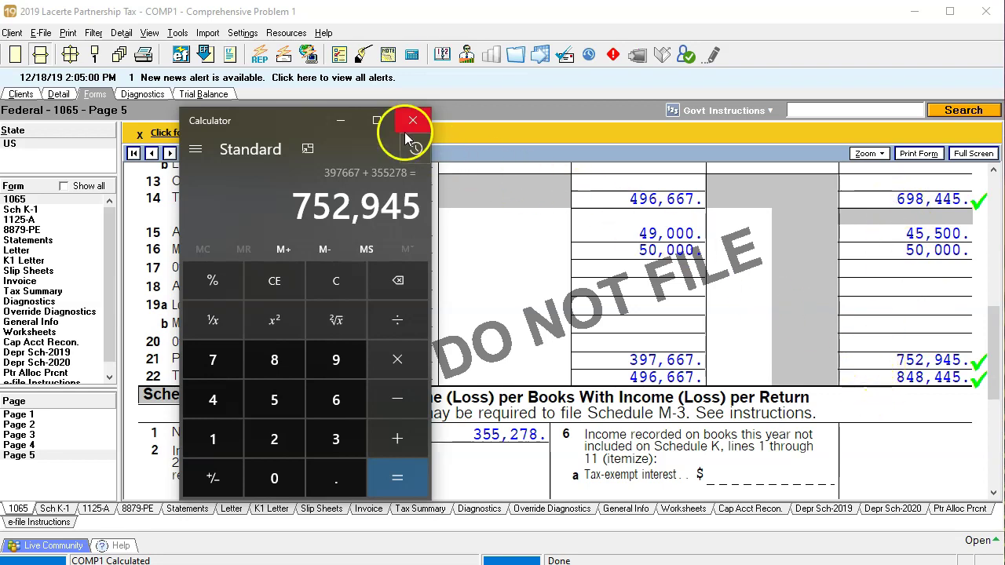
Compute 698,445 minus 848,445 (−150,000), then move Calculator off the form.
{"action": "left_click", "coordinate": [344, 278]}
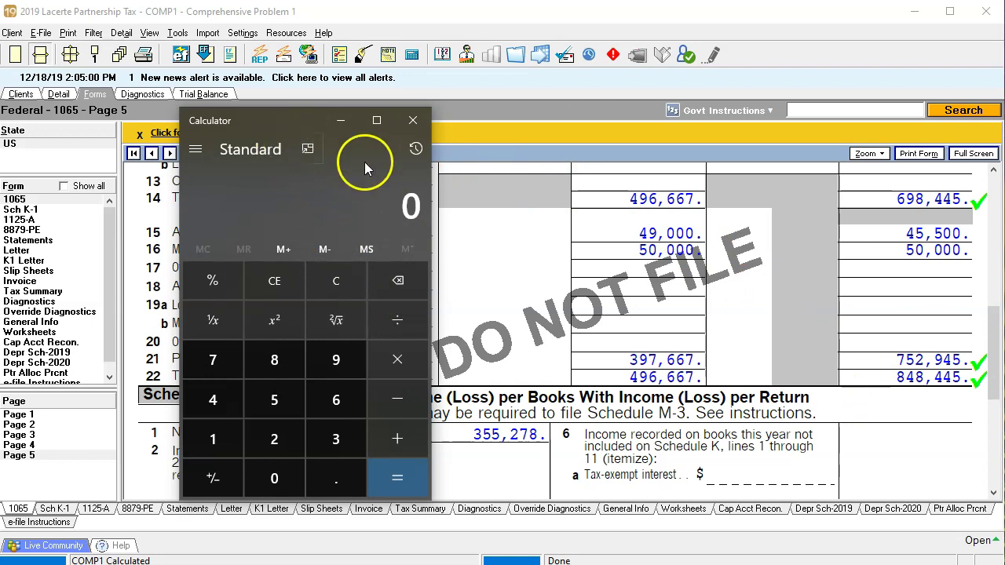
{"action": "type", "text": "698445"}
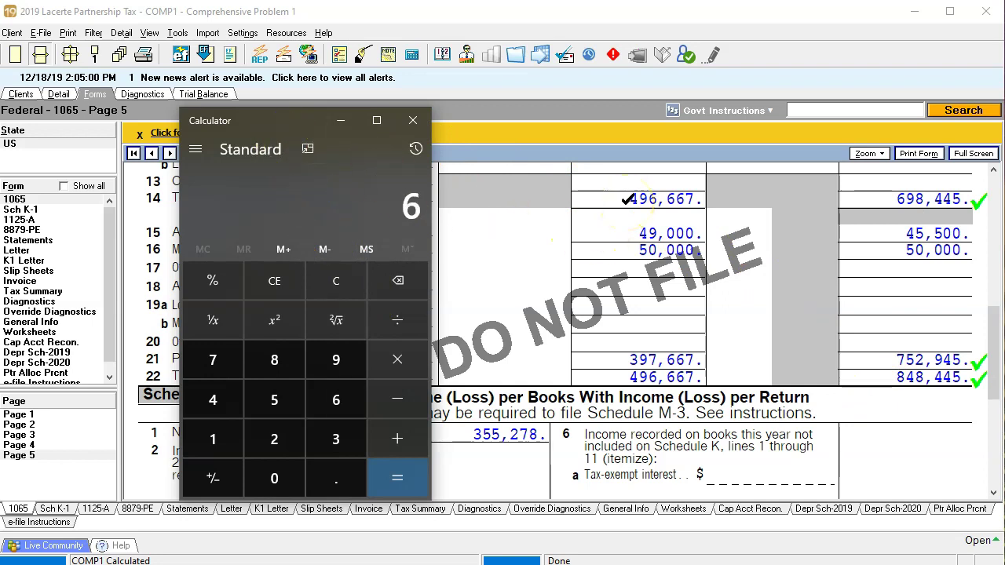
{"action": "key", "text": "minus"}
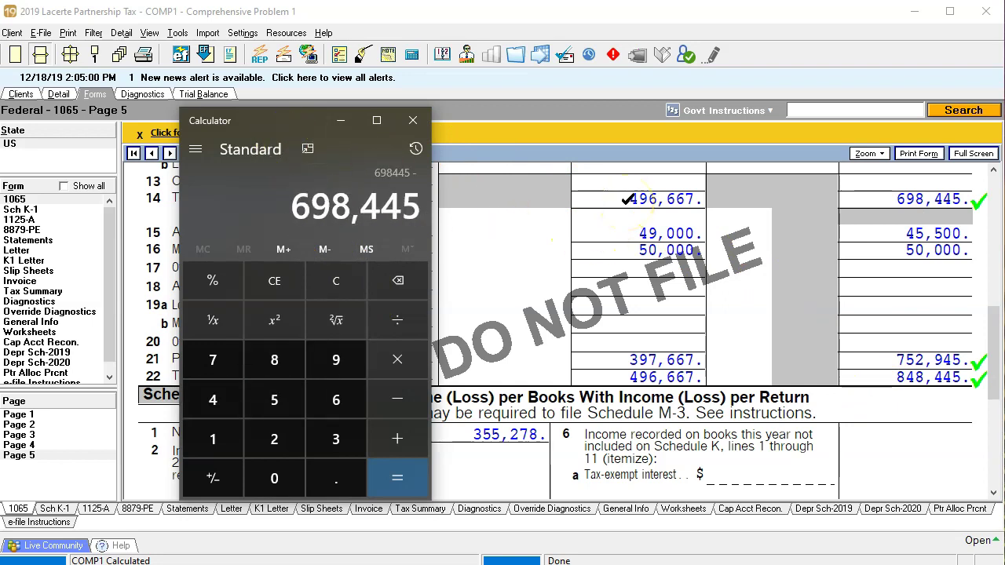
{"action": "type", "text": "848445"}
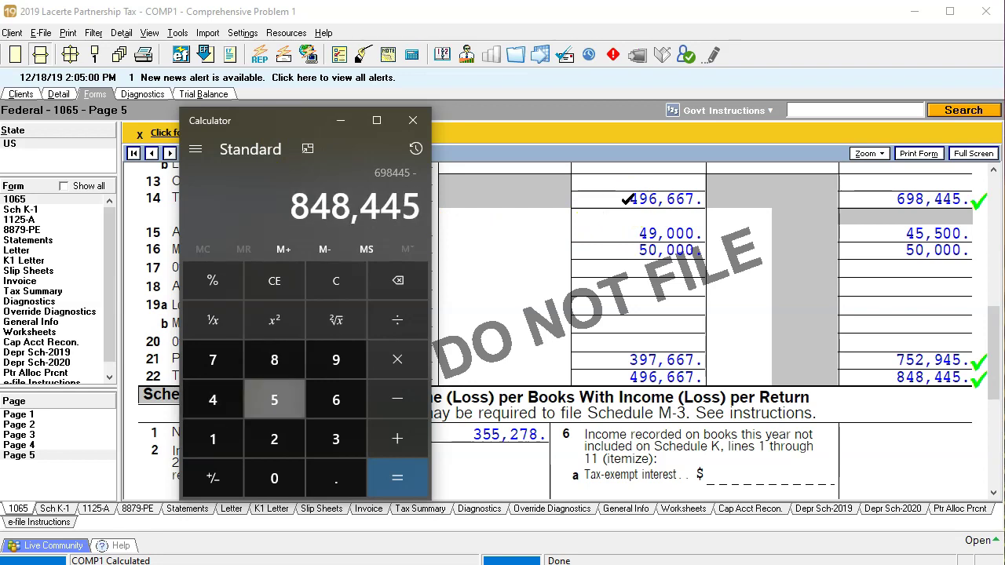
{"action": "key", "text": "Return"}
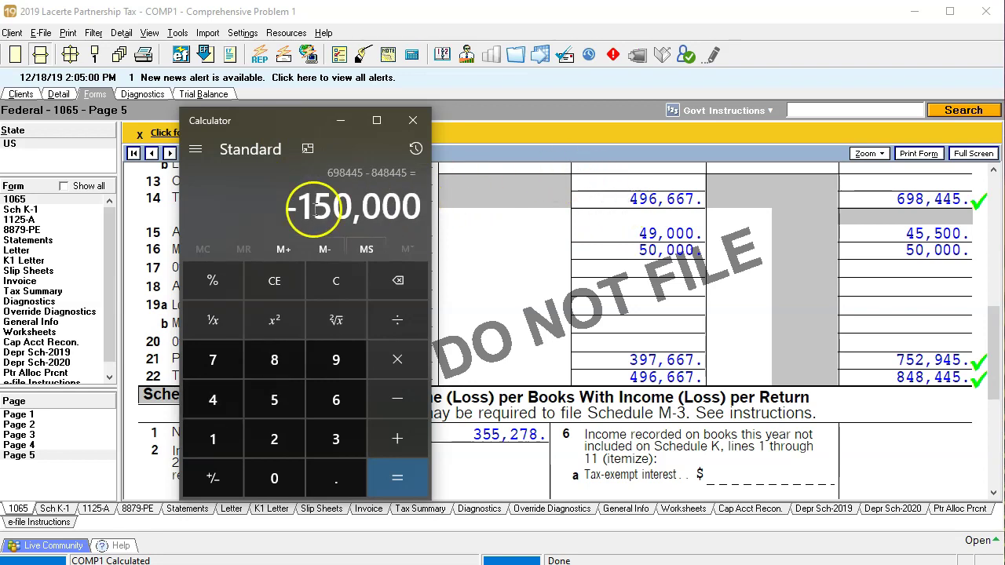
{"action": "left_click", "coordinate": [263, 123]}
{"action": "left_click_drag", "start_coordinate": [263, 122], "coordinate": [1004, 126]}
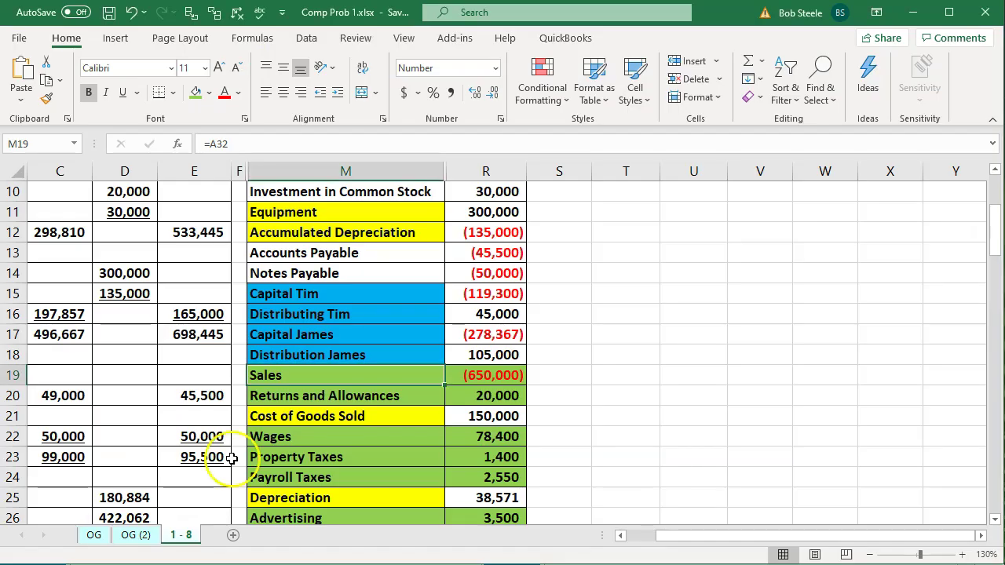
{"action": "left_click", "coordinate": [186, 416]}
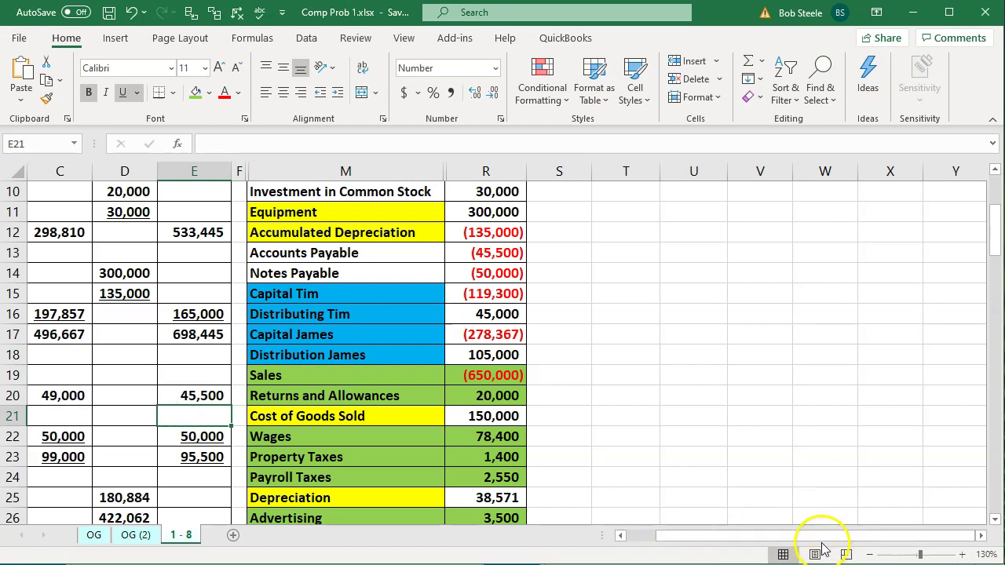
{"action": "left_click", "coordinate": [510, 314]}
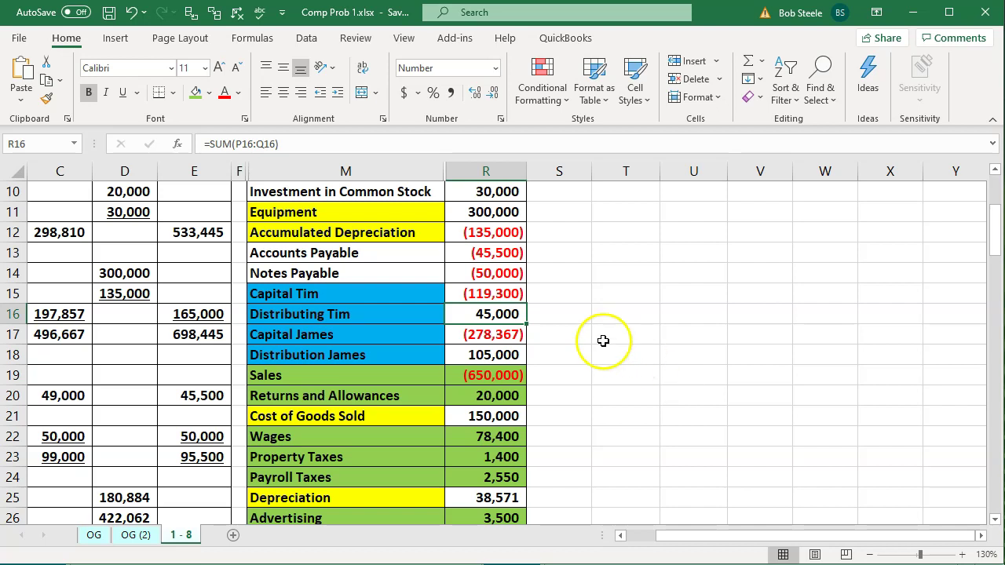
{"action": "left_click", "coordinate": [507, 354], "text": "ctrl"}
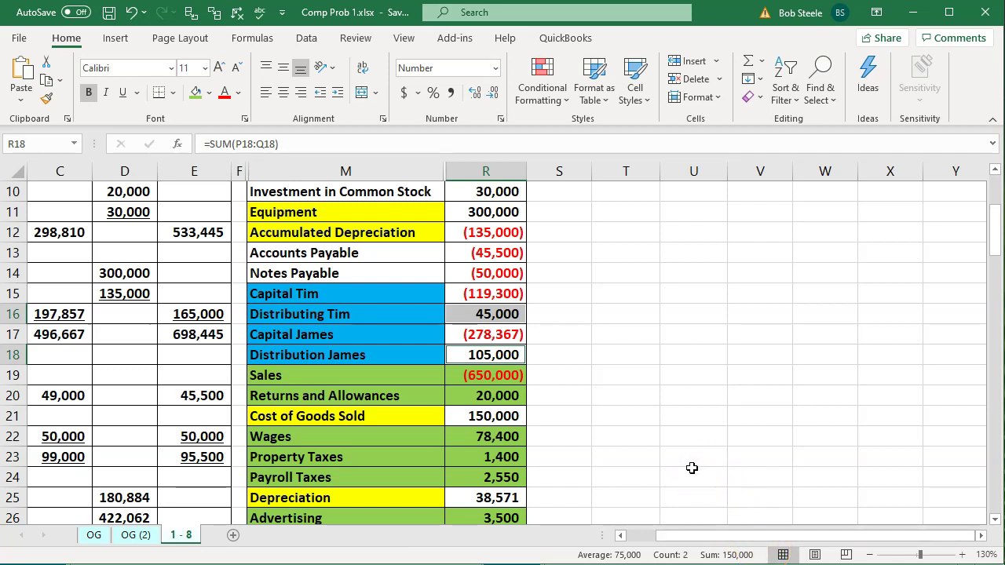
{"action": "left_click", "coordinate": [658, 421]}
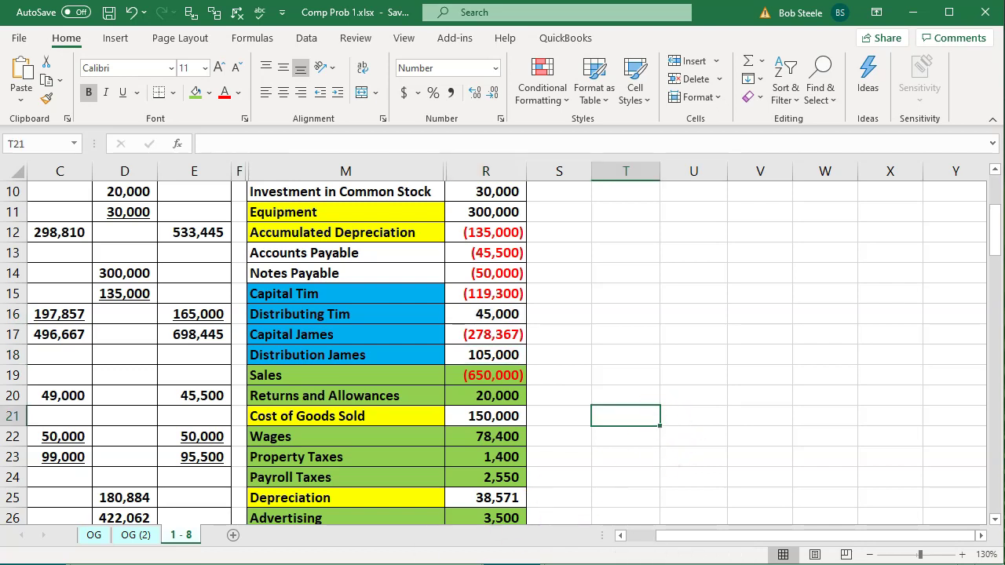
{"action": "key", "text": "alt+Tab"}
Scroll page 5 to Schedule M-2 and jump from line 6a Cash to its input screen.
{"action": "scroll", "coordinate": [441, 421], "scroll_direction": "up", "scroll_amount": 6}
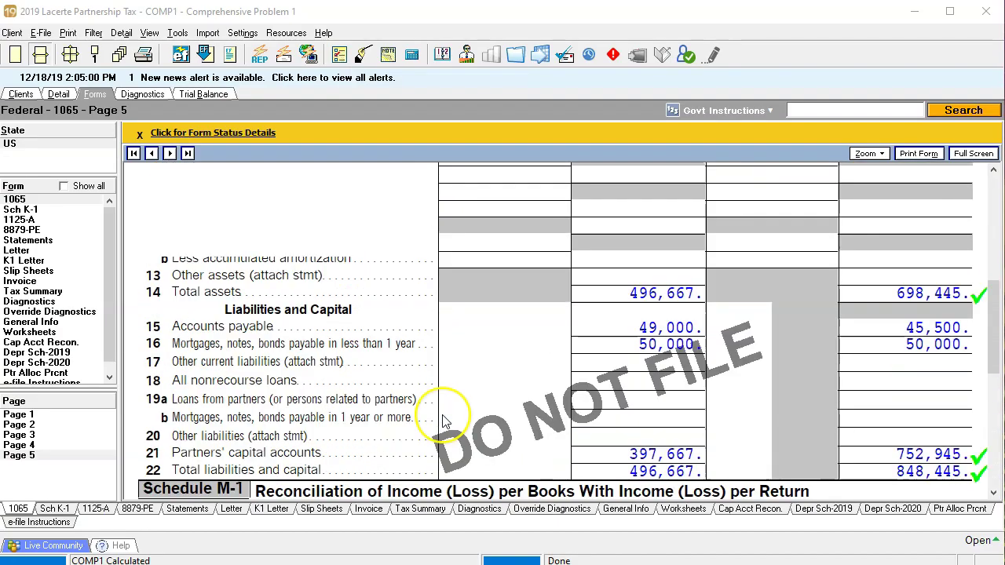
{"action": "scroll", "coordinate": [442, 421], "scroll_direction": "down", "scroll_amount": 4}
{"action": "scroll", "coordinate": [442, 421], "scroll_direction": "up", "scroll_amount": 4}
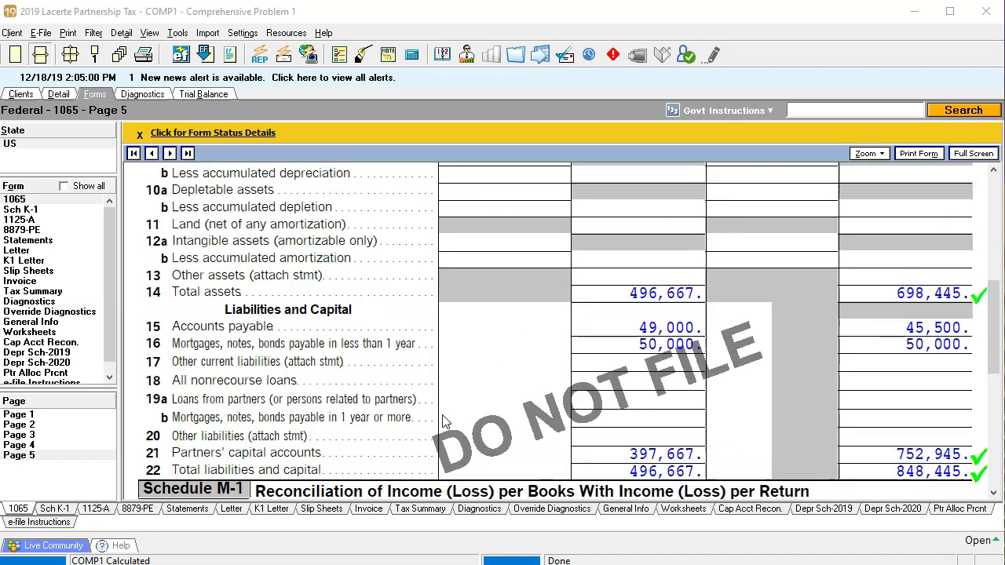
{"action": "scroll", "coordinate": [436, 405], "scroll_direction": "down", "scroll_amount": 4}
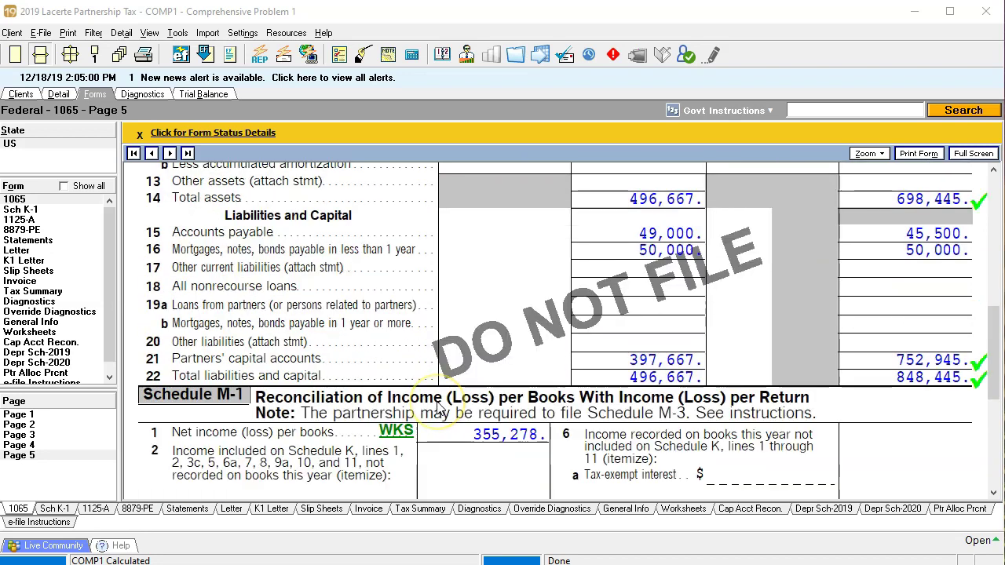
{"action": "scroll", "coordinate": [438, 406], "scroll_direction": "down", "scroll_amount": 6}
{"action": "left_click", "coordinate": [305, 399]}
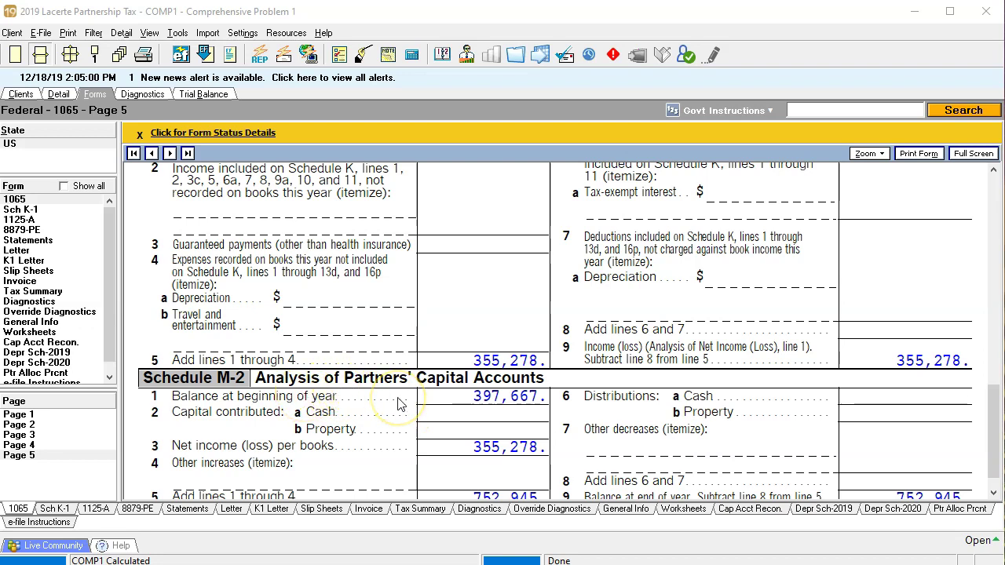
{"action": "scroll", "coordinate": [397, 404], "scroll_direction": "down", "scroll_amount": 1}
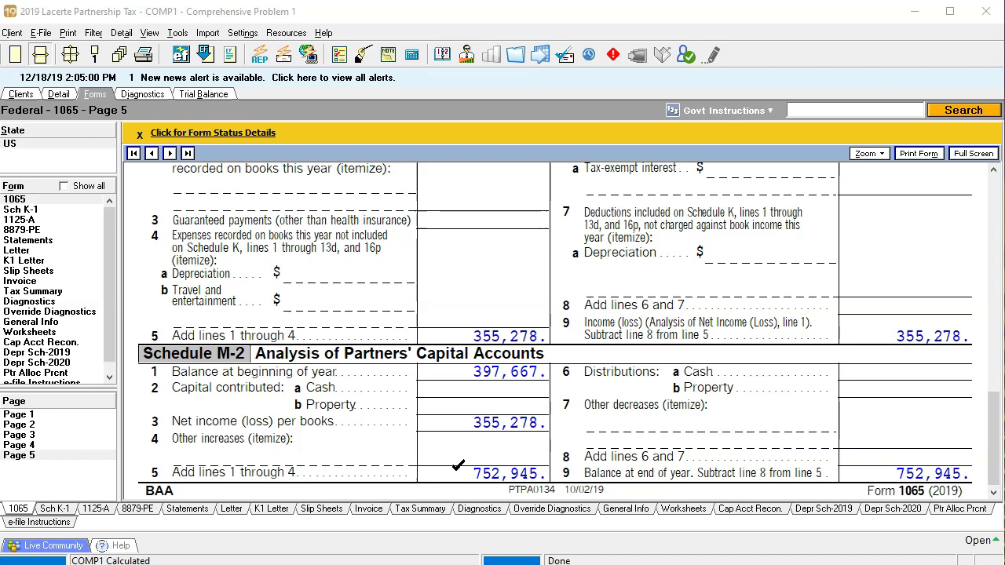
{"action": "scroll", "coordinate": [457, 466], "scroll_direction": "up", "scroll_amount": 5}
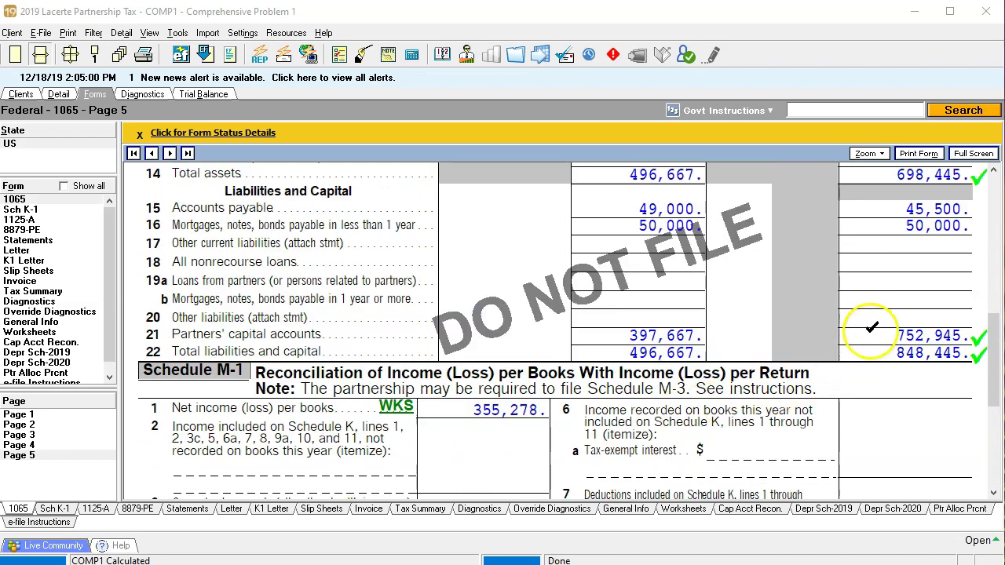
{"action": "scroll", "coordinate": [832, 408], "scroll_direction": "down", "scroll_amount": 3}
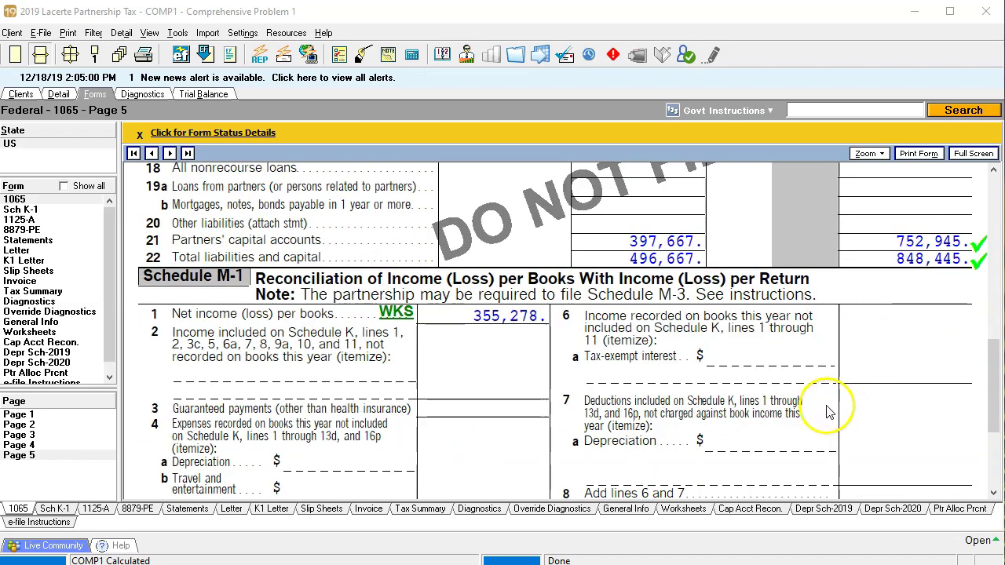
{"action": "scroll", "coordinate": [716, 395], "scroll_direction": "down", "scroll_amount": 5}
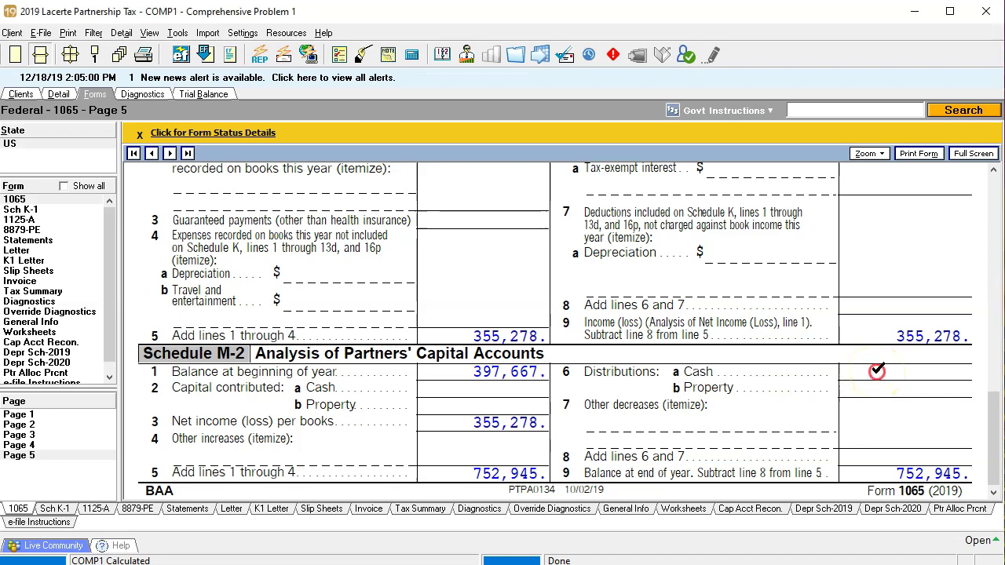
{"action": "right_click", "coordinate": [877, 369]}
{"action": "left_click", "coordinate": [887, 382]}
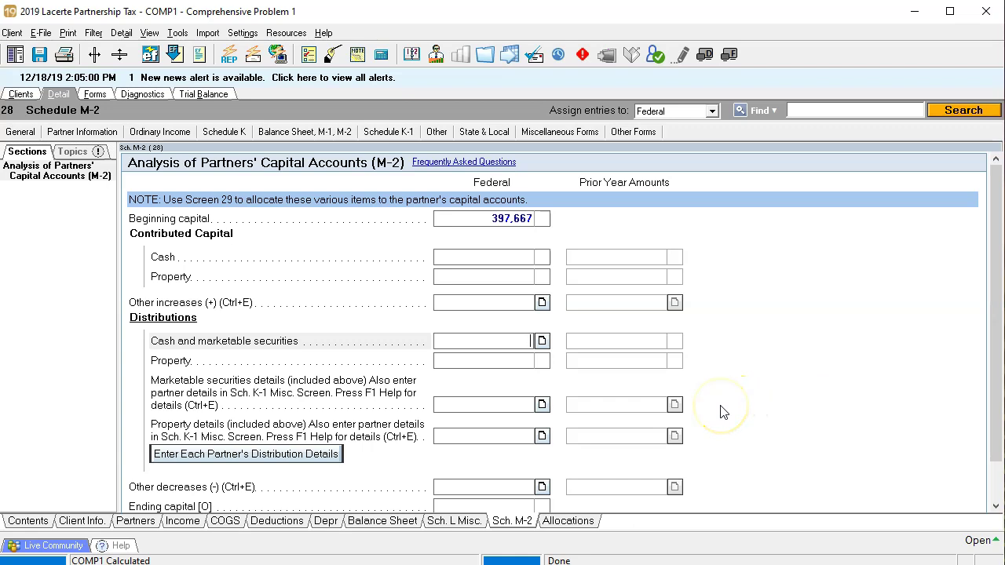
Enter 150,000 as Schedule M-2 cash and marketable securities distributions, then go to Allocations.
{"action": "type", "text": "150000"}
{"action": "key", "text": "Return"}
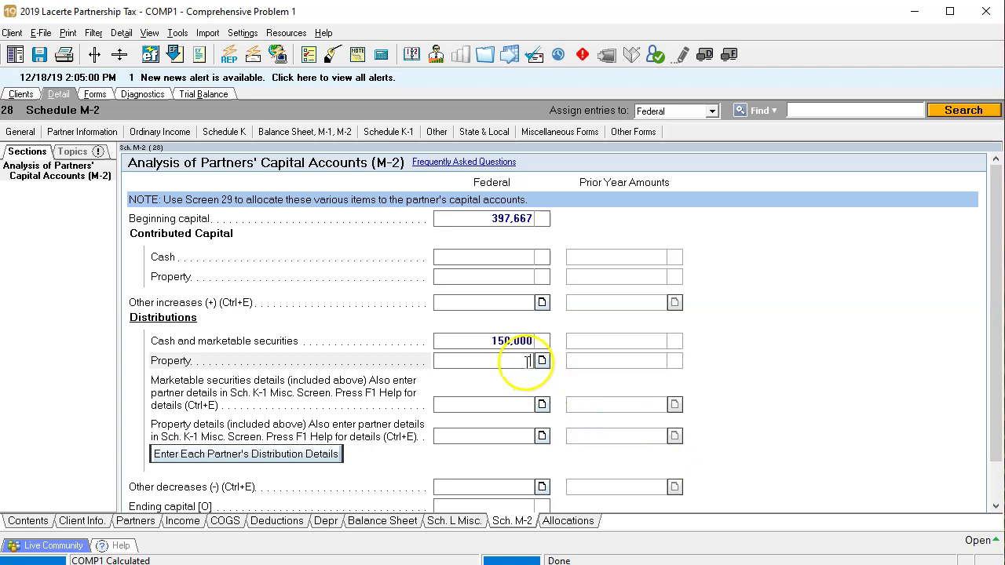
{"action": "left_click", "coordinate": [577, 525]}
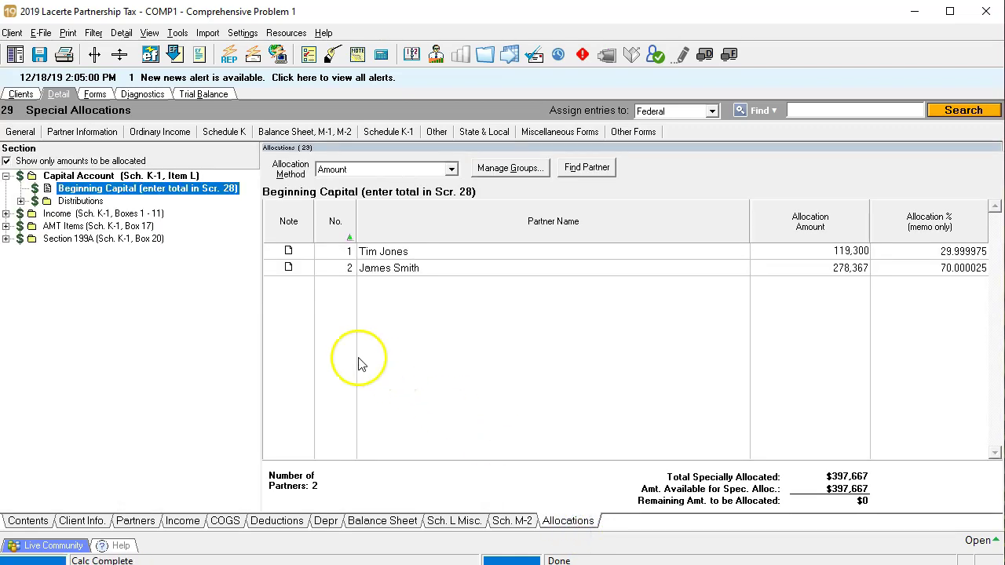
Allocate cash distributions of 45,000 to the first partner and 105,000 to the second.
{"action": "left_click", "coordinate": [21, 201]}
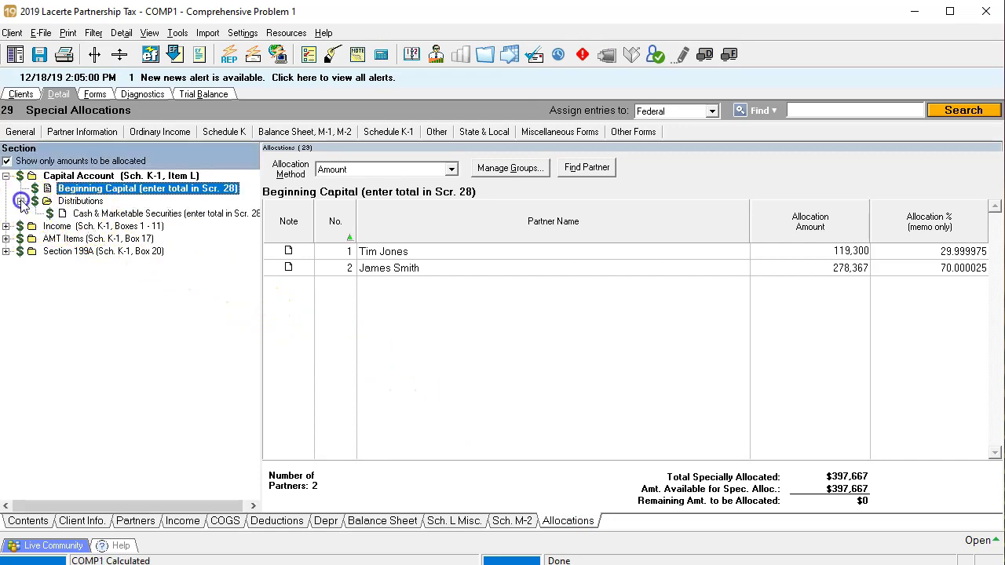
{"action": "left_click", "coordinate": [83, 214]}
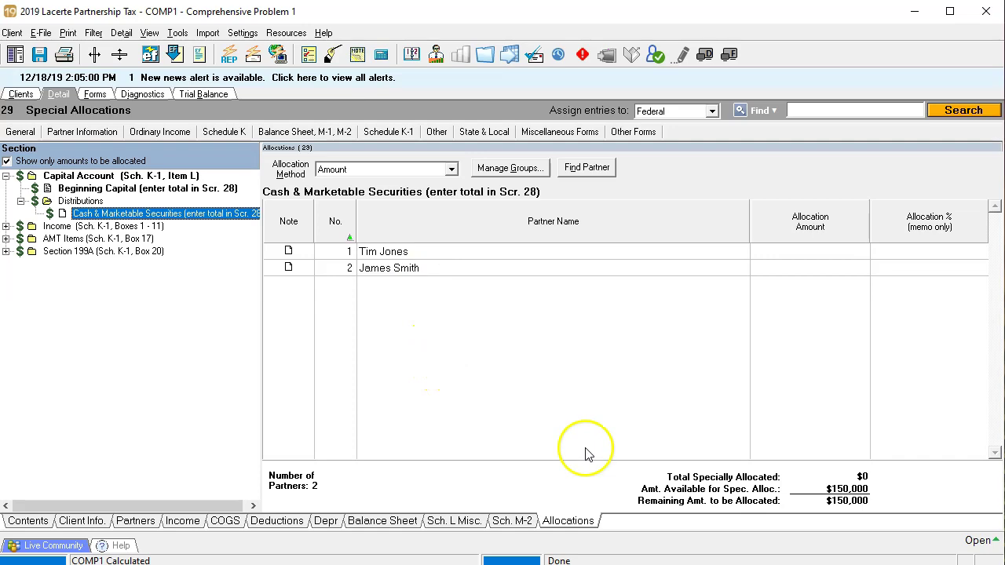
{"action": "key", "text": "alt+Tab"}
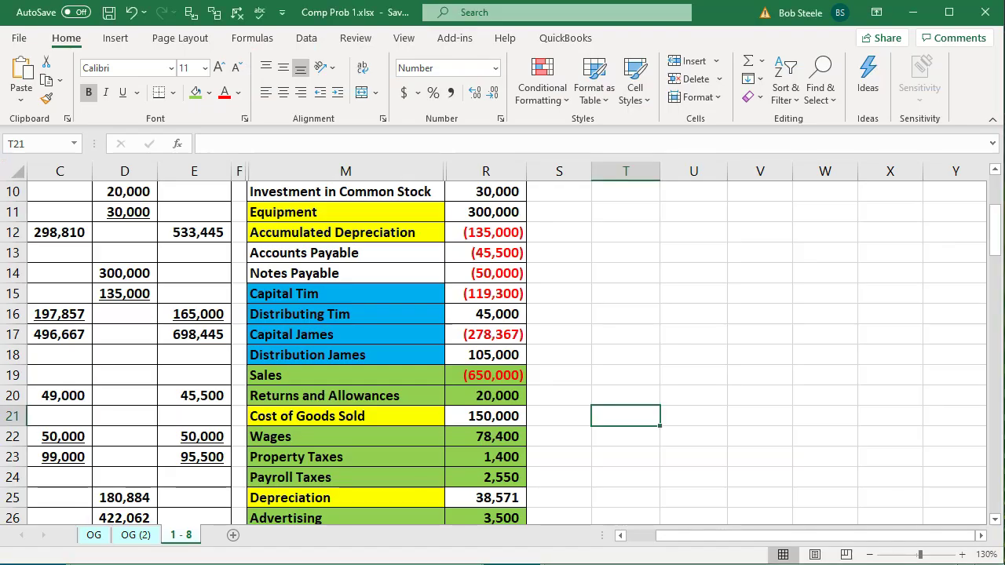
{"action": "key", "text": "alt+Tab"}
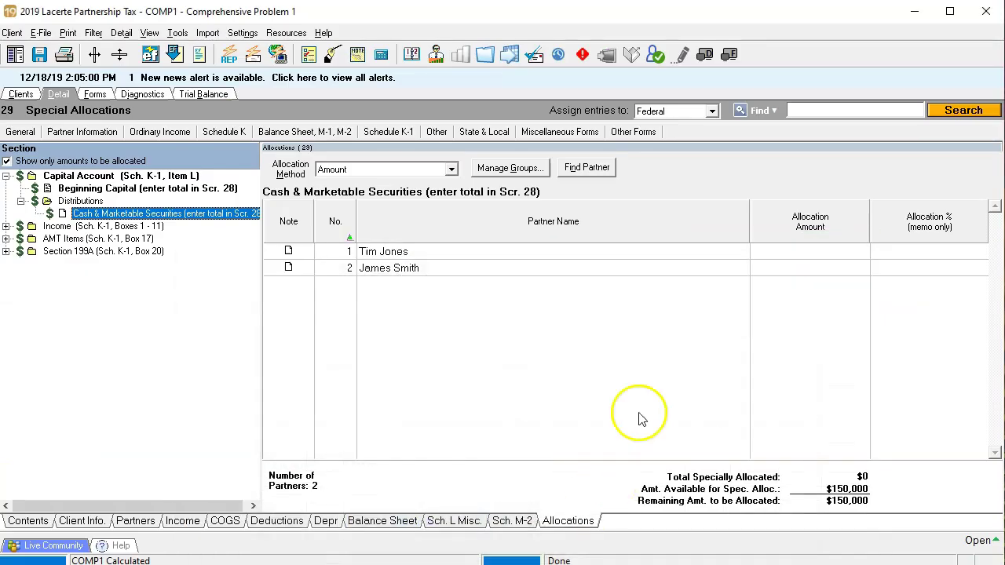
{"action": "left_click", "coordinate": [800, 251]}
{"action": "type", "text": "45,000"}
{"action": "key", "text": "Return"}
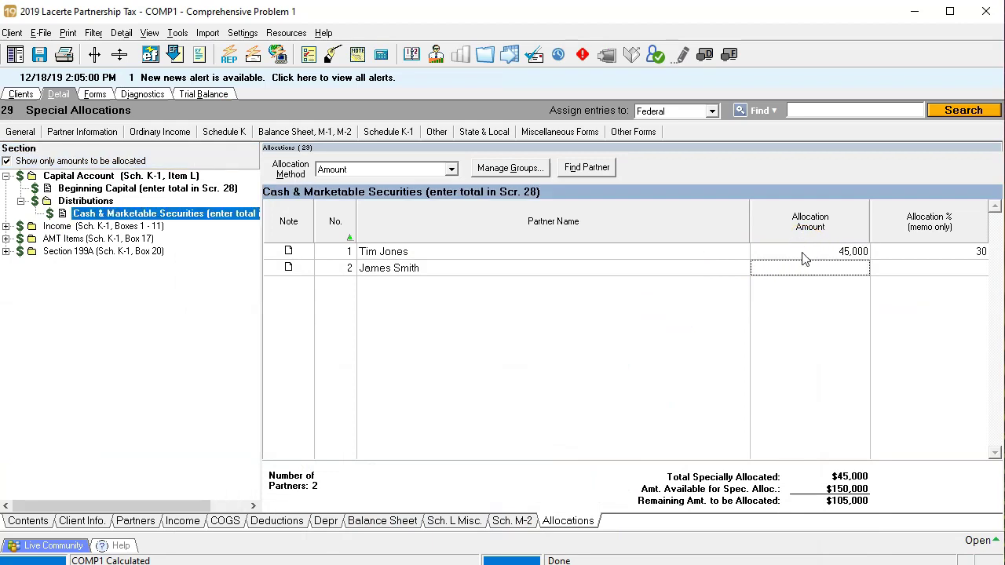
{"action": "key", "text": "alt+Tab"}
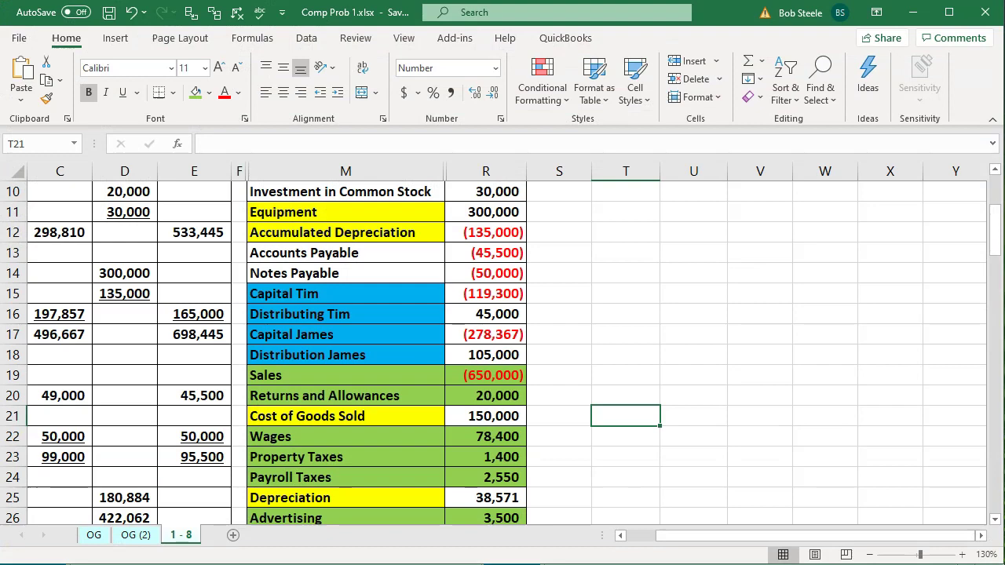
{"action": "key", "text": "alt+Tab"}
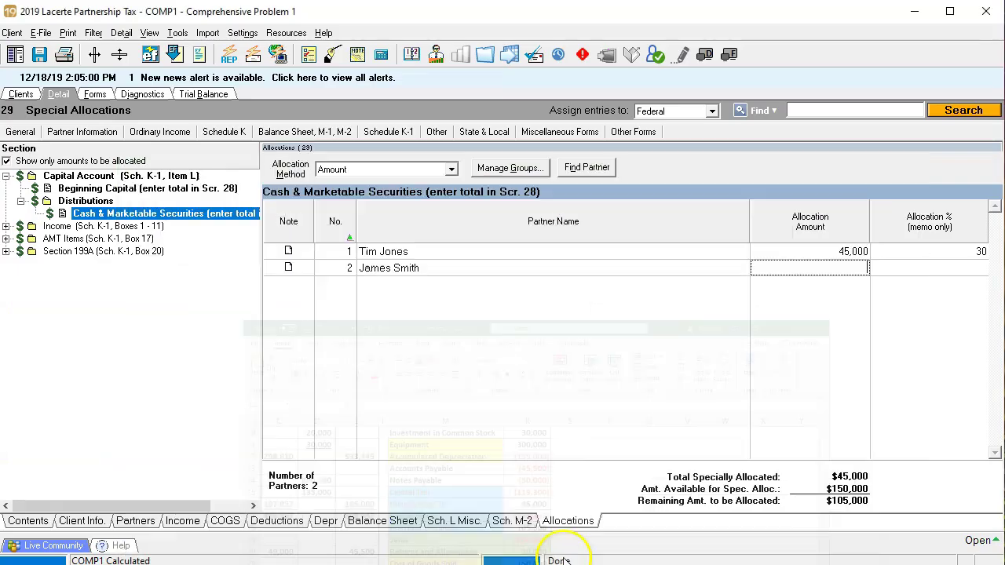
{"action": "type", "text": "105,000"}
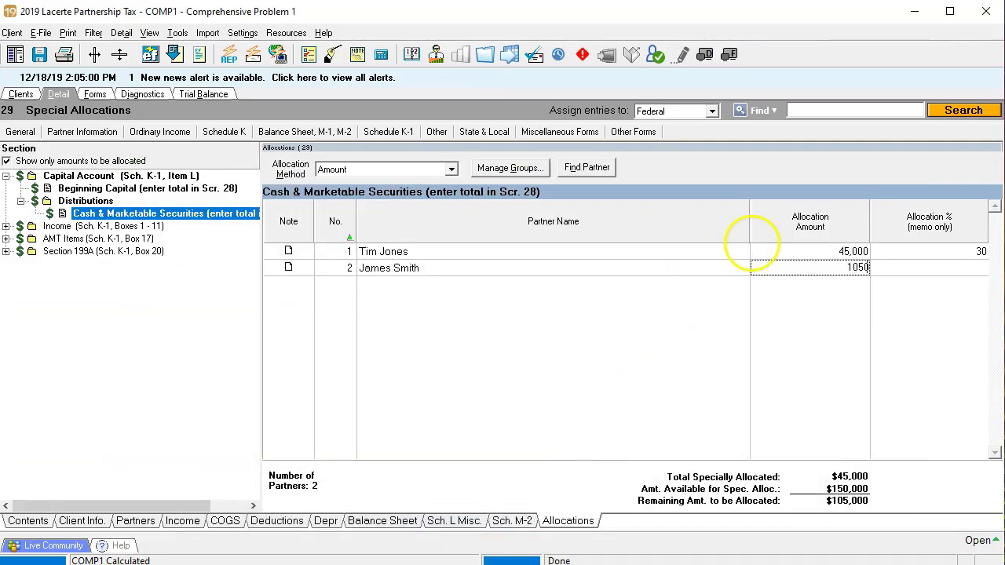
{"action": "key", "text": "Return"}
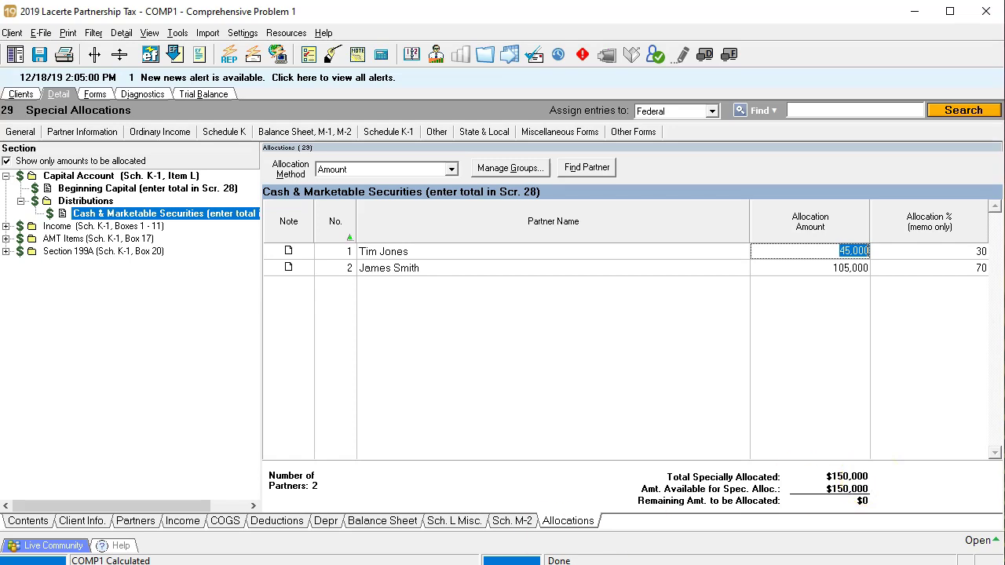
{"action": "left_click", "coordinate": [95, 94]}
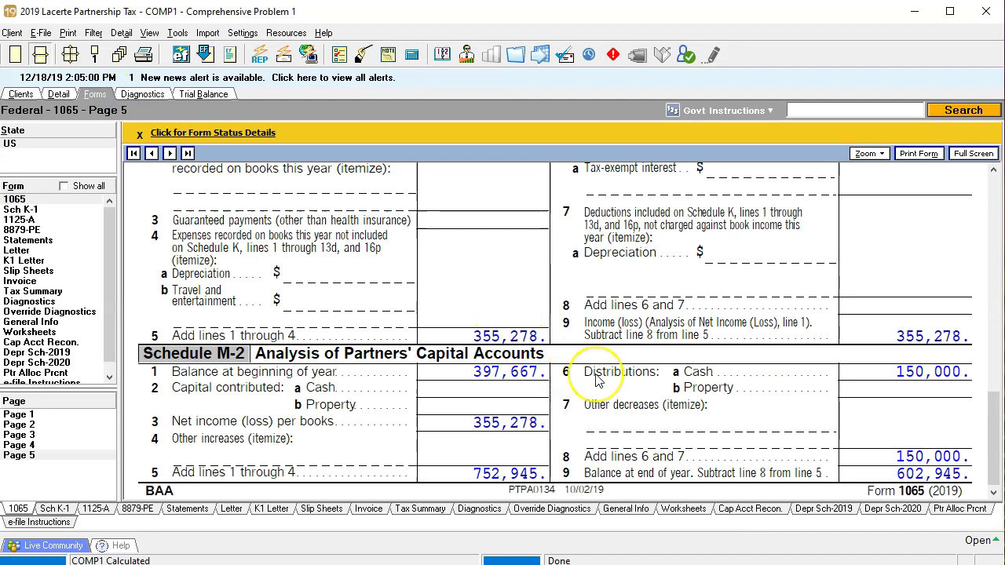
Clear the Schedule L ticks on total assets, partners' capital 602,945, and liabilities and capital 698,445.
{"action": "scroll", "coordinate": [596, 380], "scroll_direction": "up", "scroll_amount": 3}
{"action": "scroll", "coordinate": [596, 380], "scroll_direction": "up", "scroll_amount": 3}
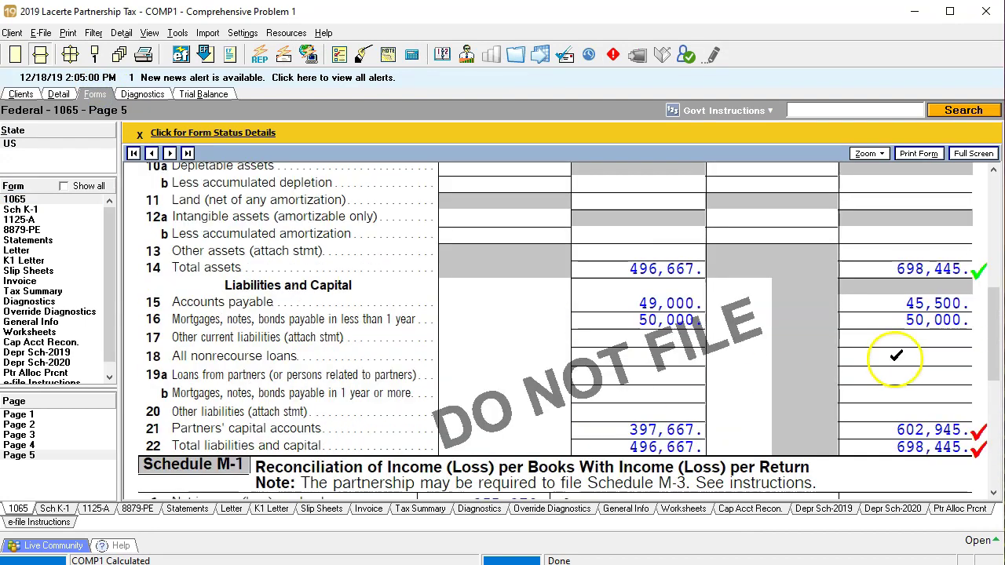
{"action": "left_click", "coordinate": [886, 265]}
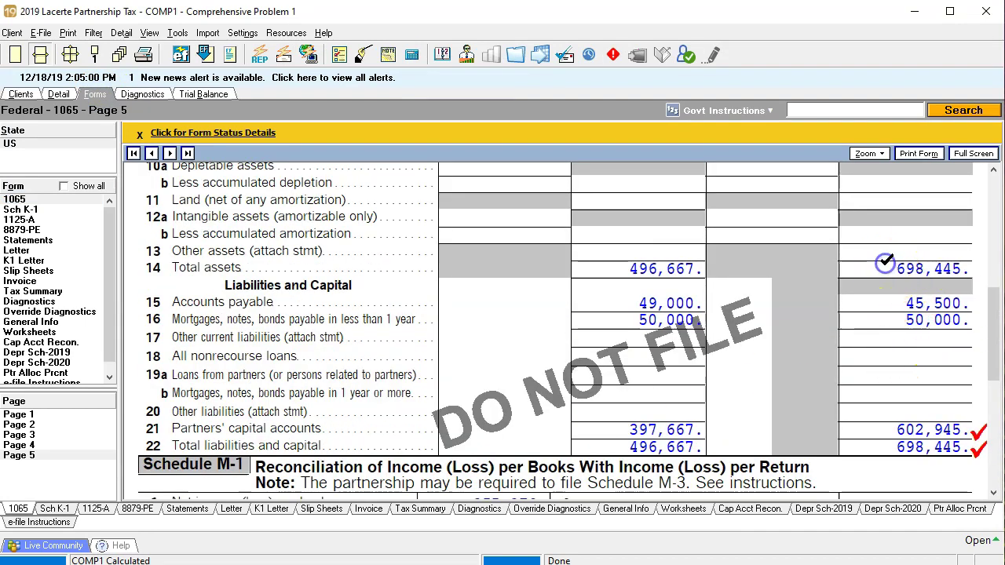
{"action": "left_click", "coordinate": [884, 446]}
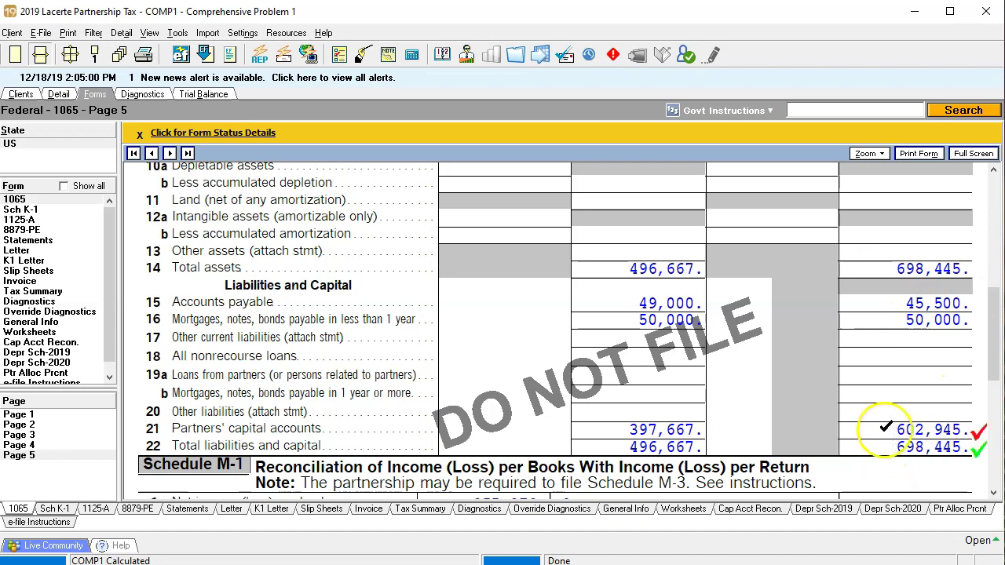
{"action": "left_click", "coordinate": [885, 429]}
{"action": "left_click", "coordinate": [885, 428]}
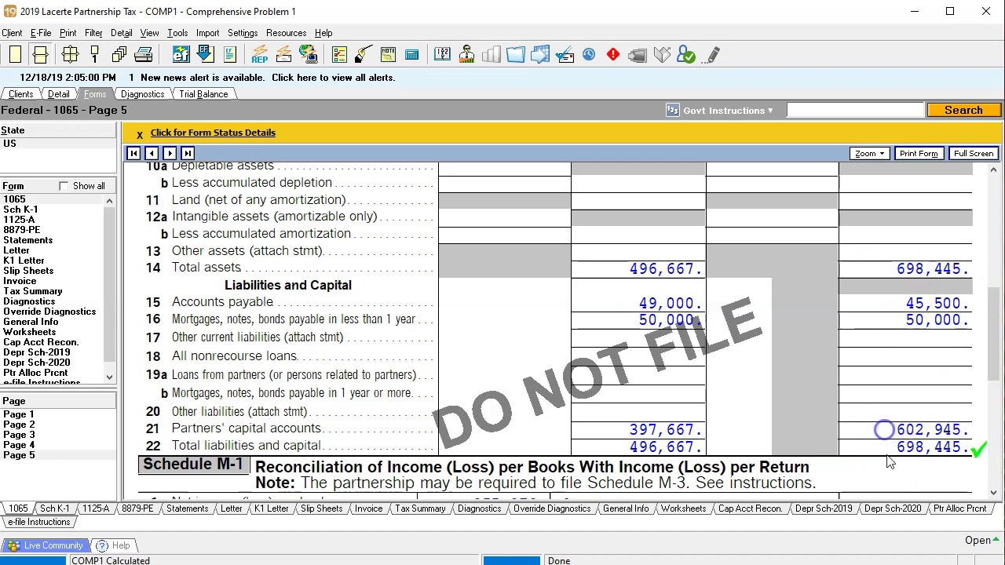
{"action": "left_click", "coordinate": [886, 446]}
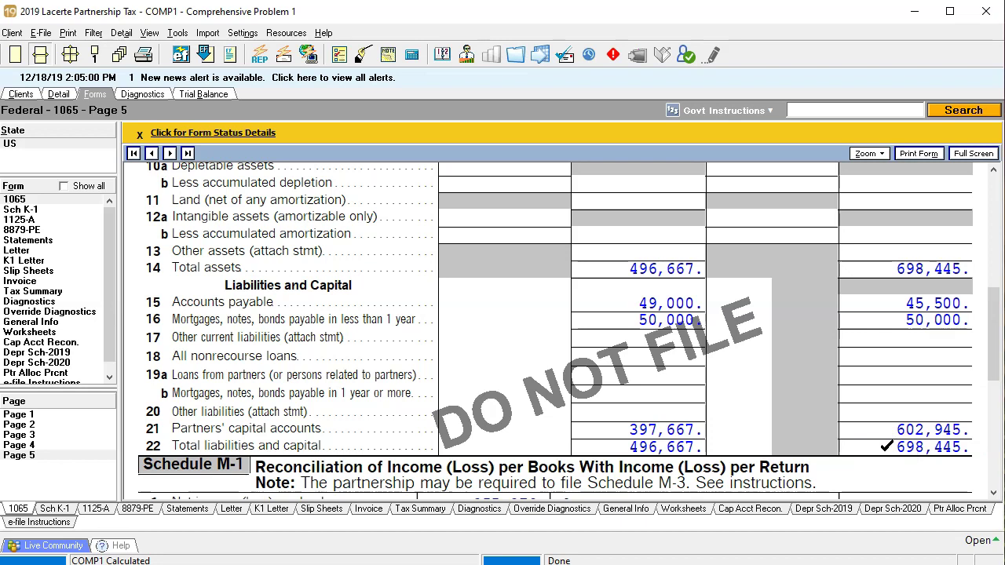
Remove the tick from page 1 line 22 income 355,278 and return to page 5 liabilities.
{"action": "left_click", "coordinate": [50, 414]}
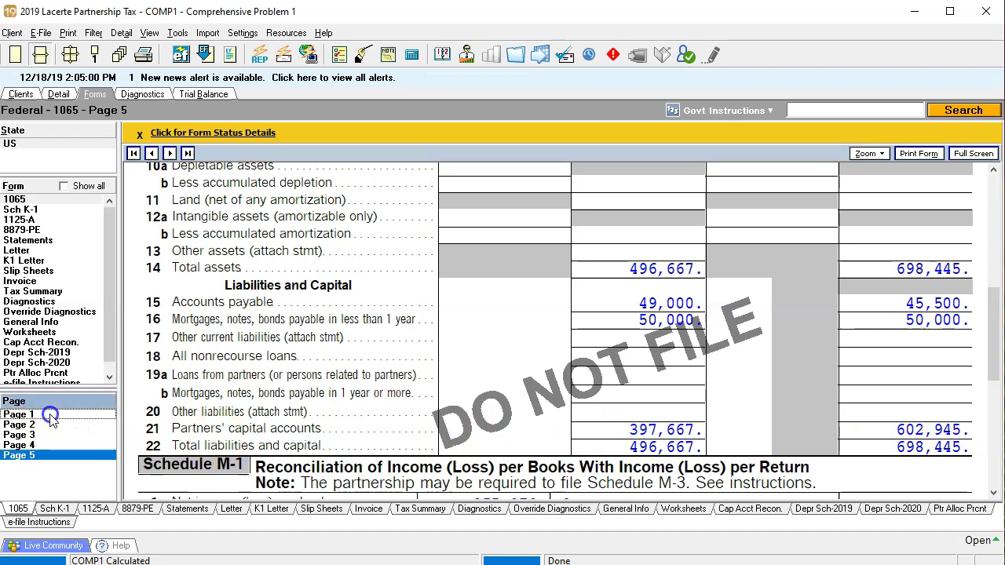
{"action": "scroll", "coordinate": [627, 324], "scroll_direction": "up", "scroll_amount": 5}
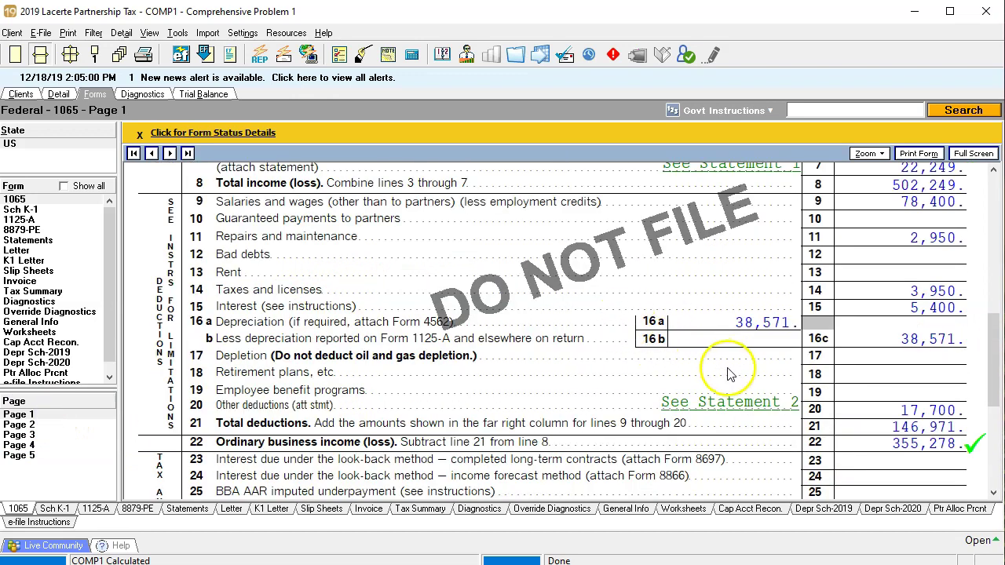
{"action": "left_click", "coordinate": [869, 442]}
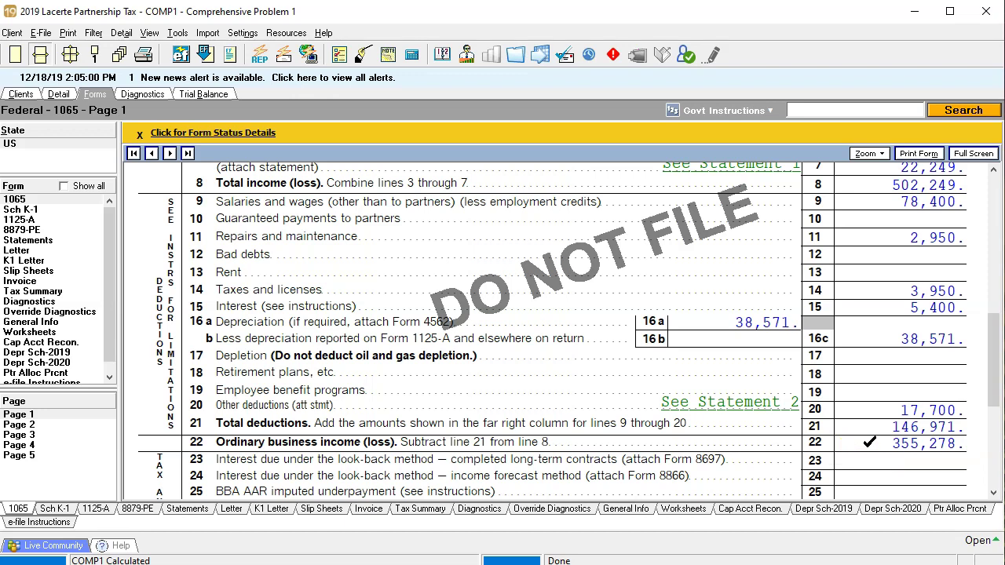
{"action": "left_click", "coordinate": [32, 456]}
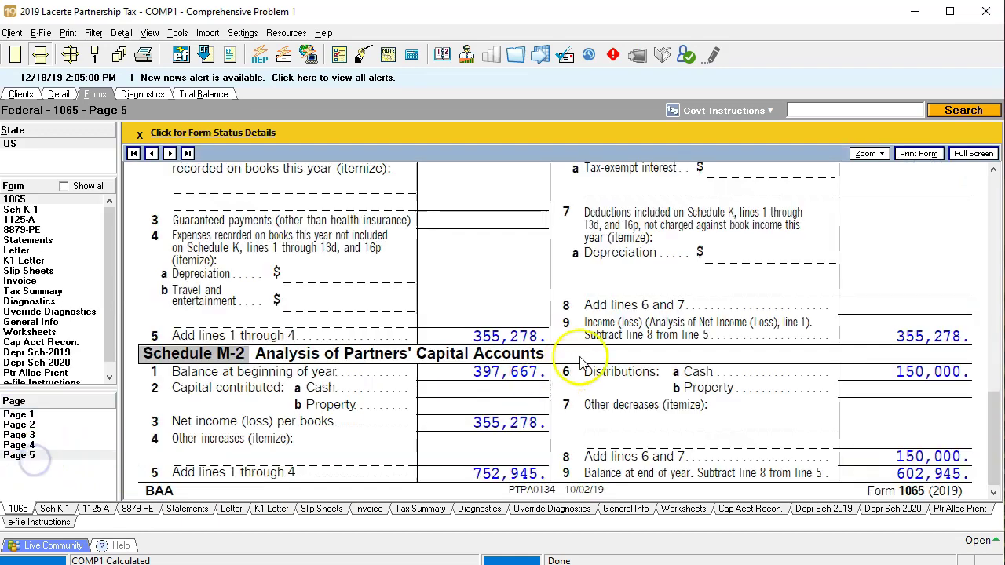
{"action": "scroll", "coordinate": [581, 361], "scroll_direction": "up", "scroll_amount": 10}
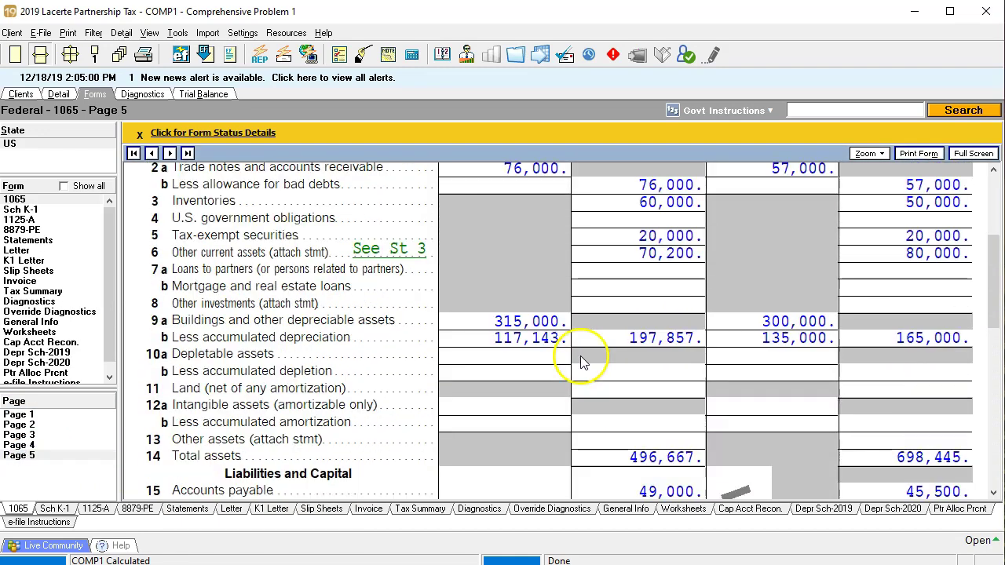
{"action": "scroll", "coordinate": [581, 361], "scroll_direction": "up", "scroll_amount": 3}
{"action": "scroll", "coordinate": [581, 357], "scroll_direction": "down", "scroll_amount": 10}
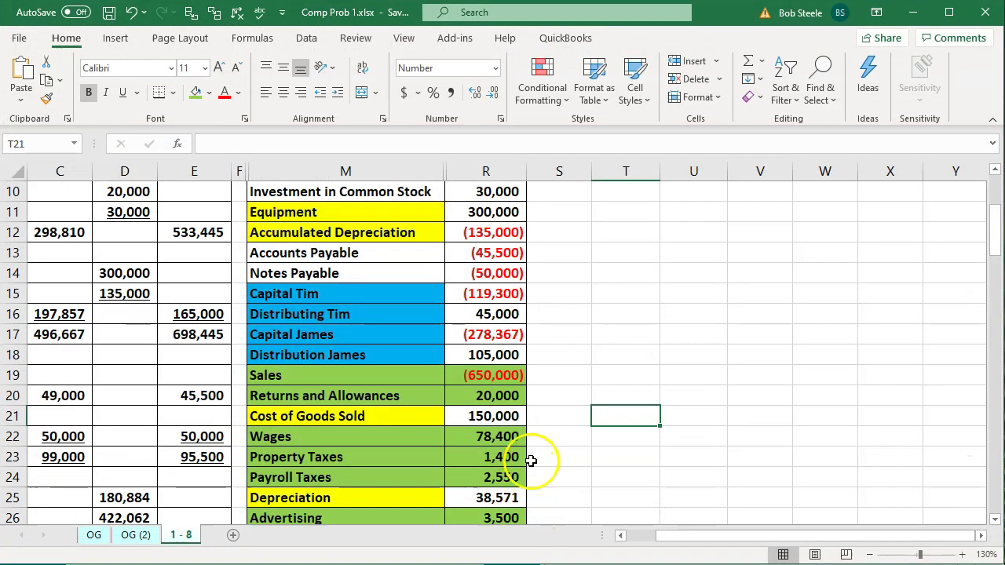
Review the Excel Tax Trial Balance and select the Returns and Allowances amount of 20,000.
{"action": "left_click", "coordinate": [509, 431]}
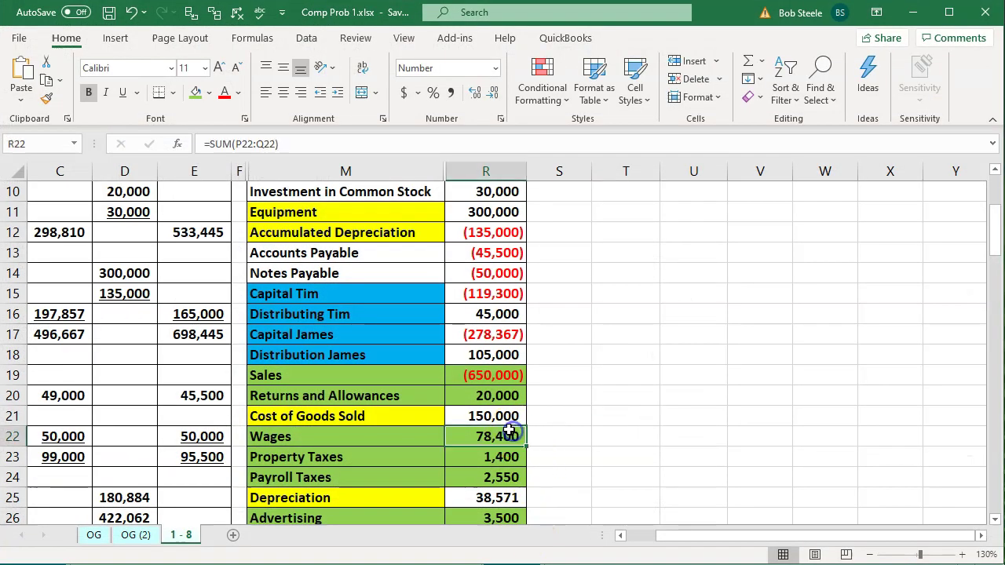
{"action": "scroll", "coordinate": [510, 431], "scroll_direction": "up", "scroll_amount": 3}
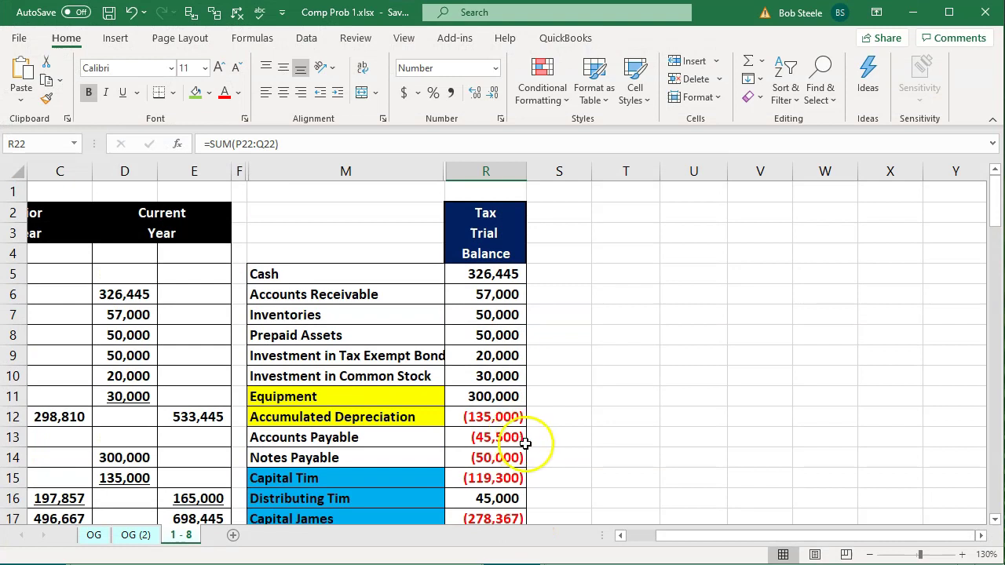
{"action": "scroll", "coordinate": [524, 443], "scroll_direction": "down", "scroll_amount": 2}
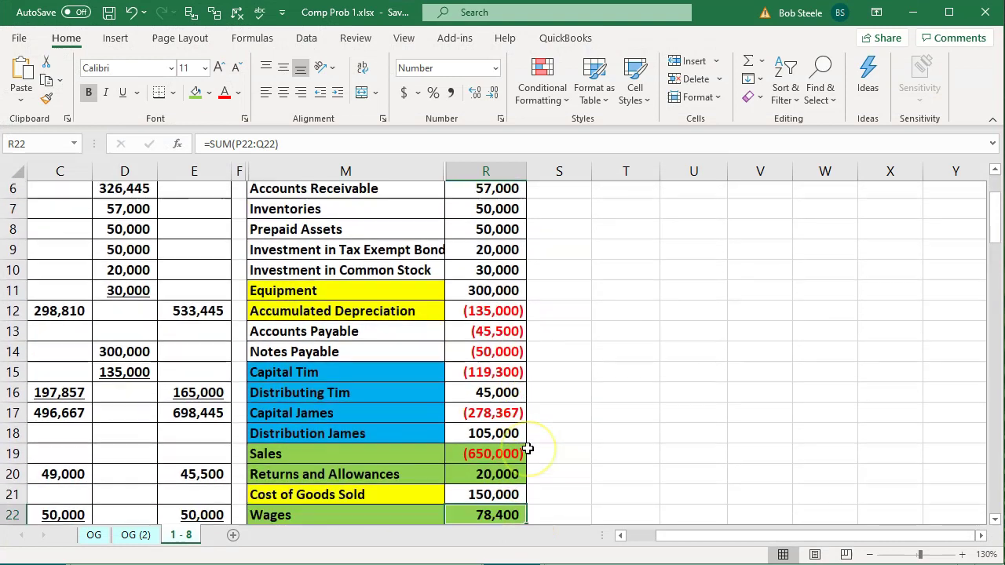
{"action": "scroll", "coordinate": [528, 448], "scroll_direction": "down", "scroll_amount": 1}
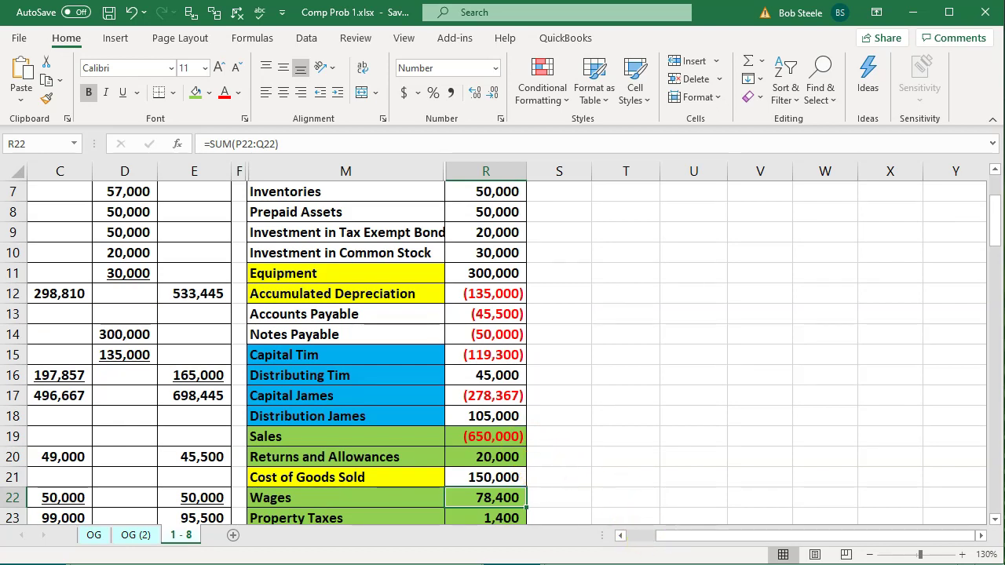
{"action": "key", "text": "alt+Tab"}
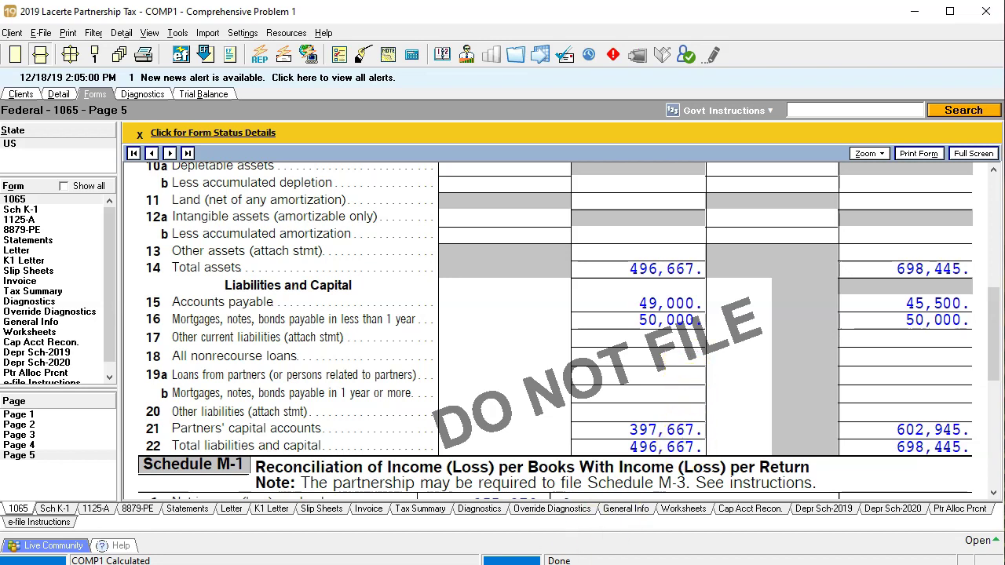
{"action": "key", "text": "alt+Tab"}
{"action": "left_click", "coordinate": [491, 457]}
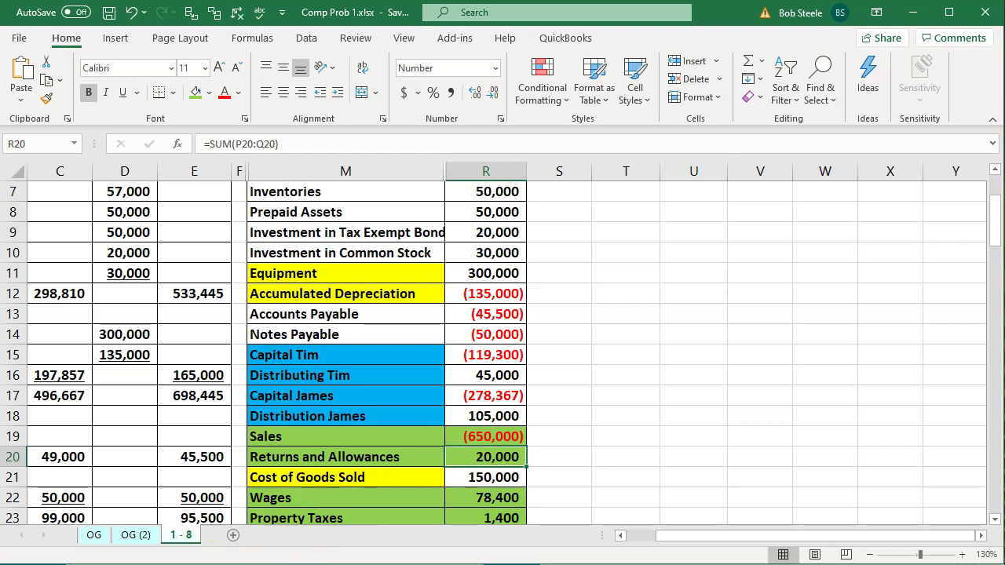
{"action": "left_click", "coordinate": [261, 315]}
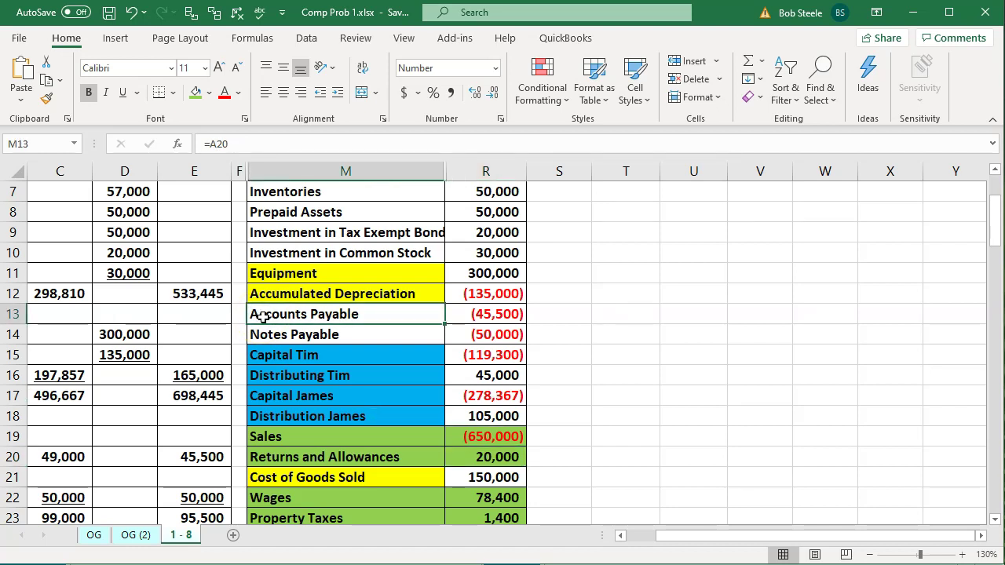
{"action": "scroll", "coordinate": [262, 316], "scroll_direction": "down", "scroll_amount": 1}
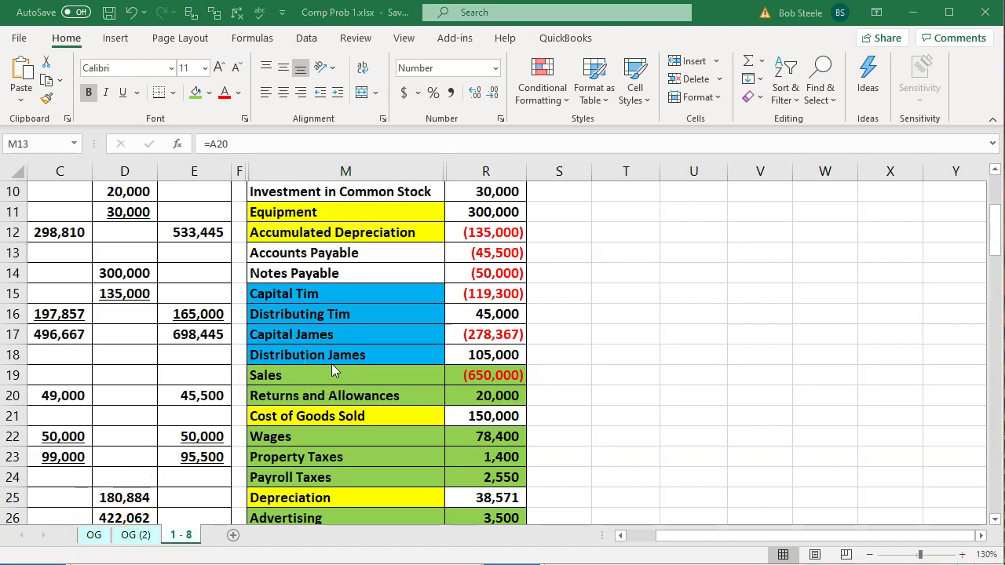
{"action": "key", "text": "alt+Tab"}
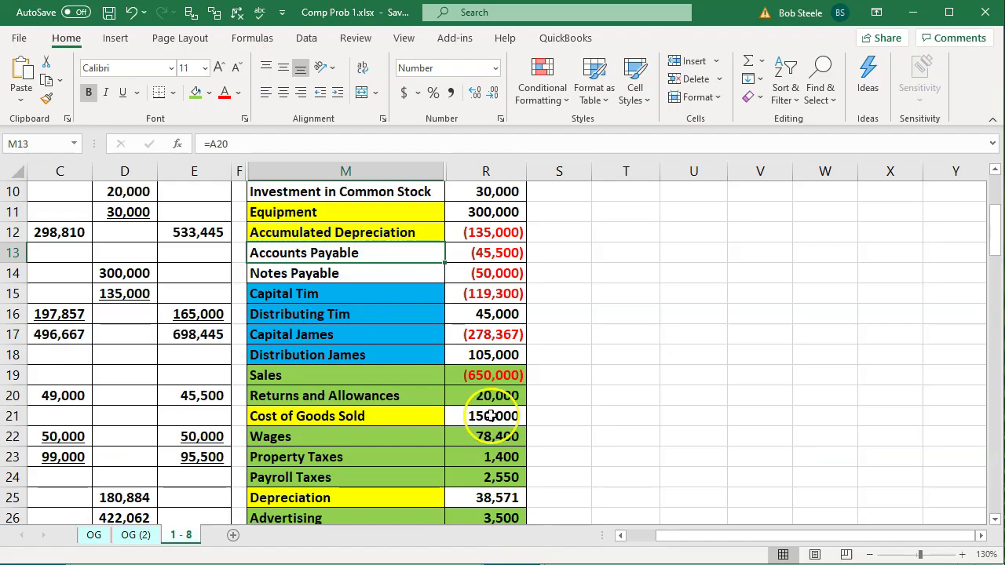
{"action": "left_click", "coordinate": [488, 400]}
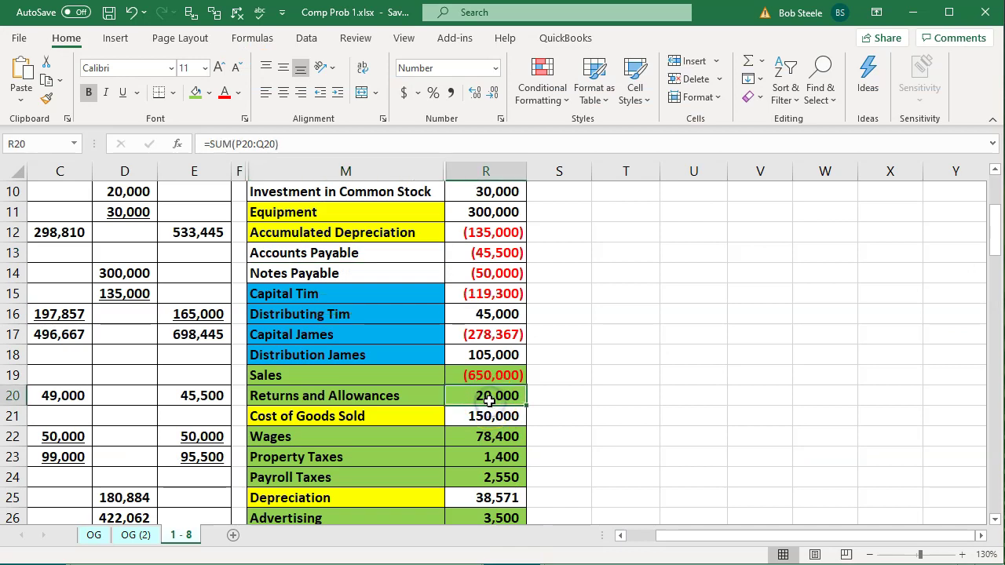
{"action": "scroll", "coordinate": [489, 401], "scroll_direction": "up", "scroll_amount": 1}
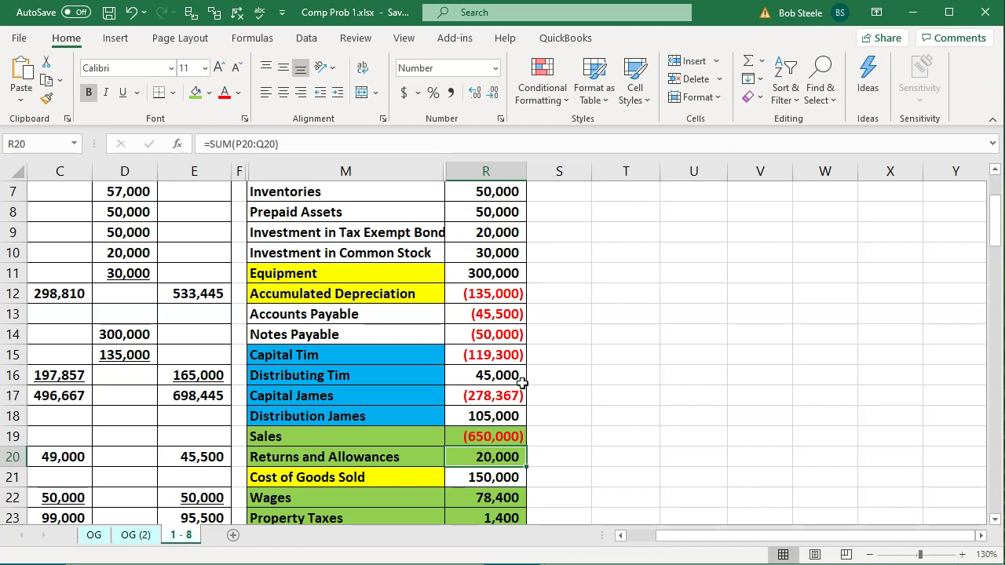
{"action": "left_click", "coordinate": [382, 297]}
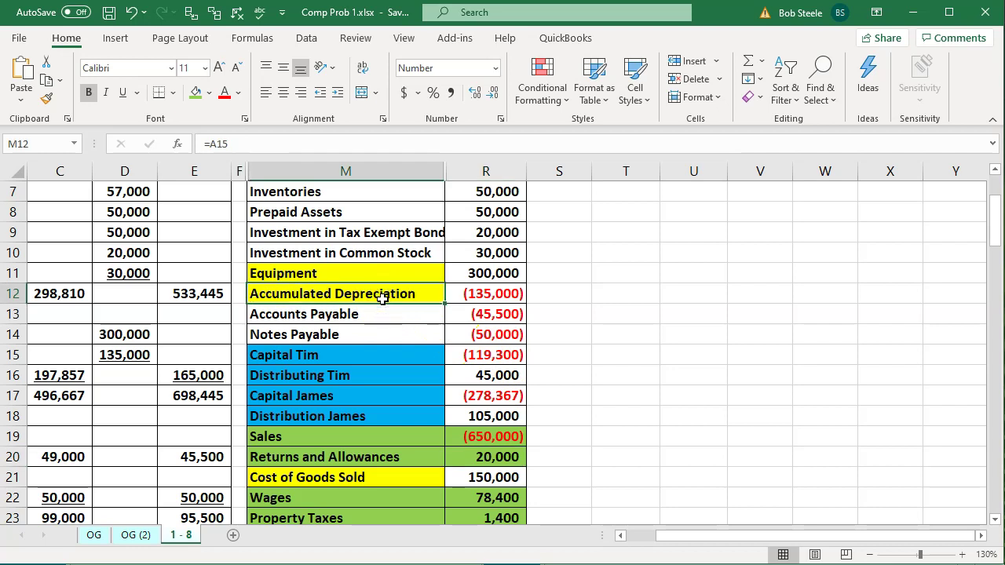